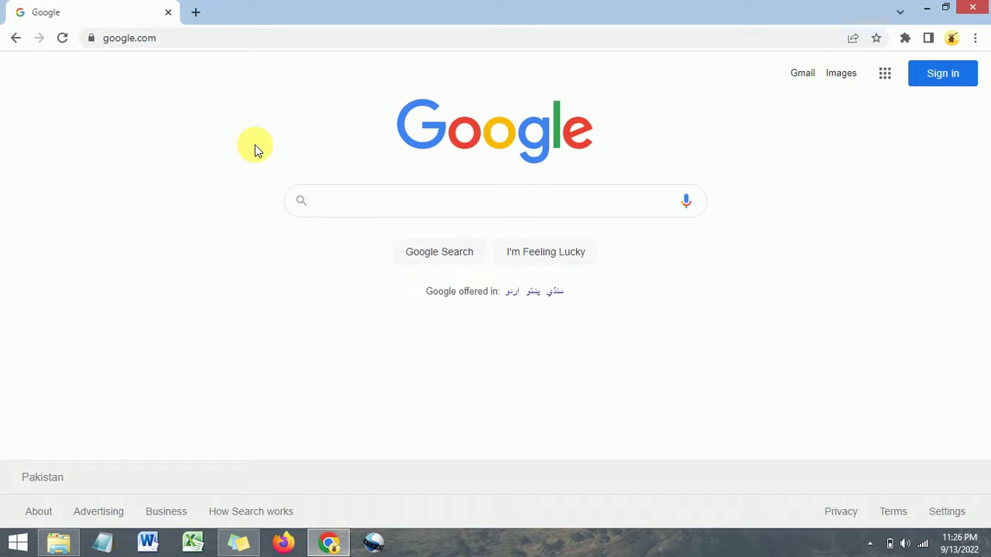
Search Google for 'google sites' using the first suggestion
left_click(381, 207)
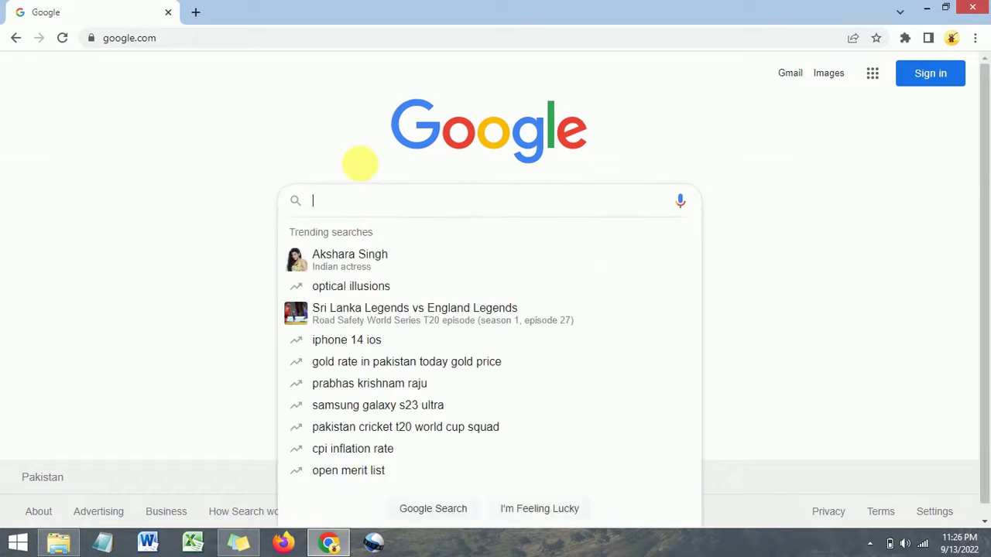
left_click(286, 130)
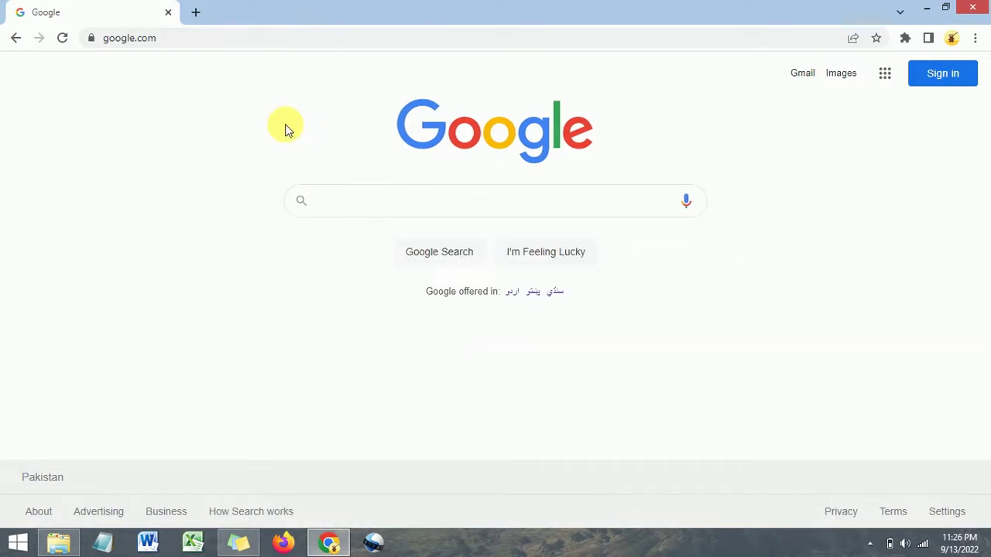
left_click(339, 208)
left_click(305, 123)
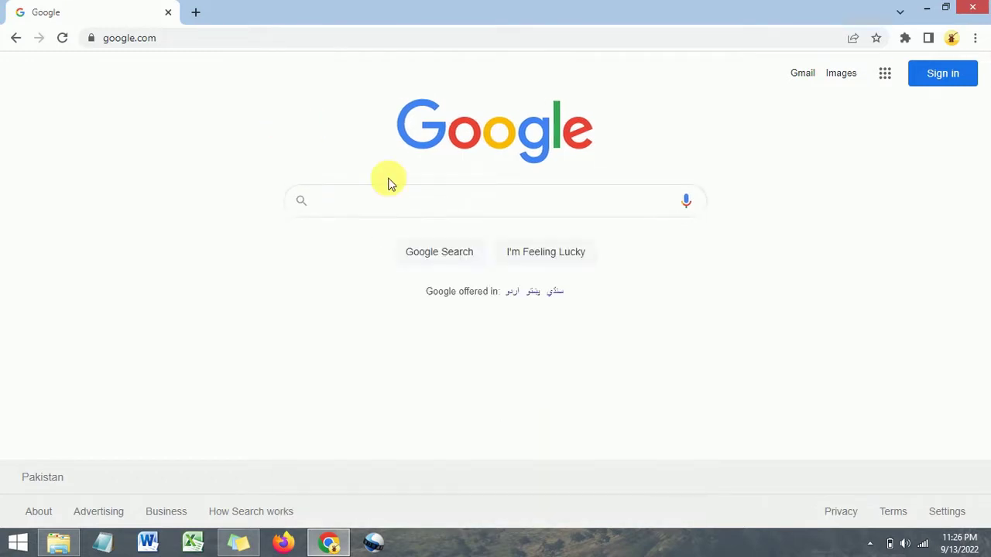
left_click(389, 207)
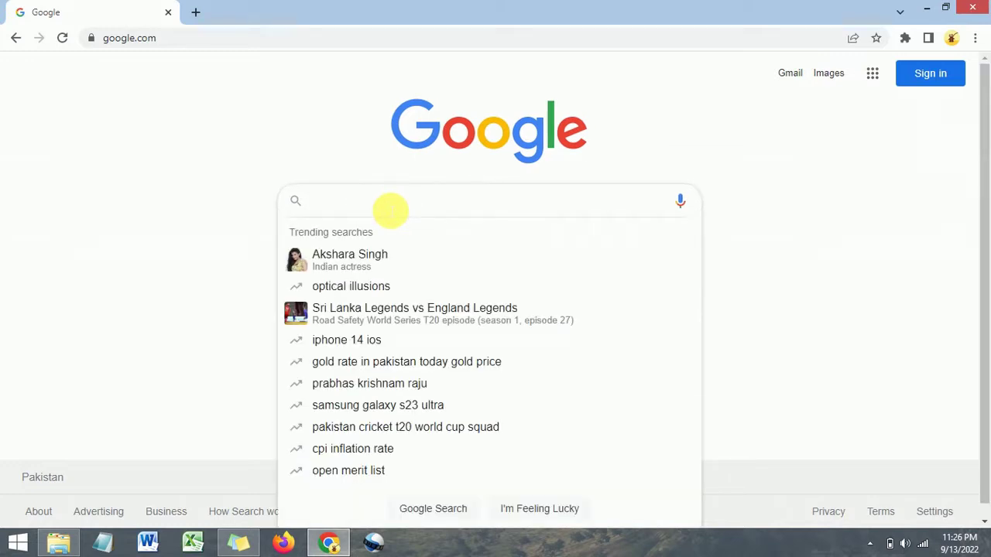
type("google sites")
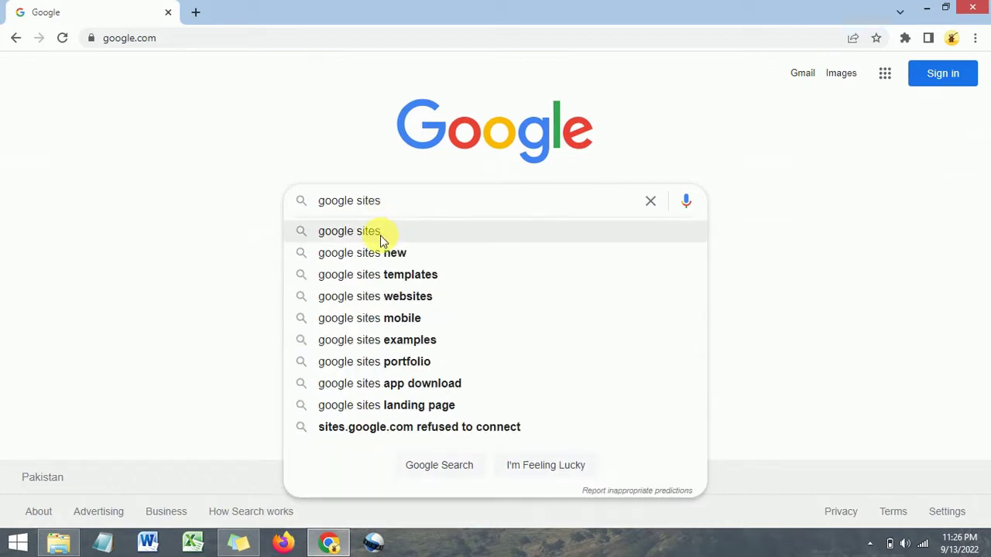
left_click(368, 235)
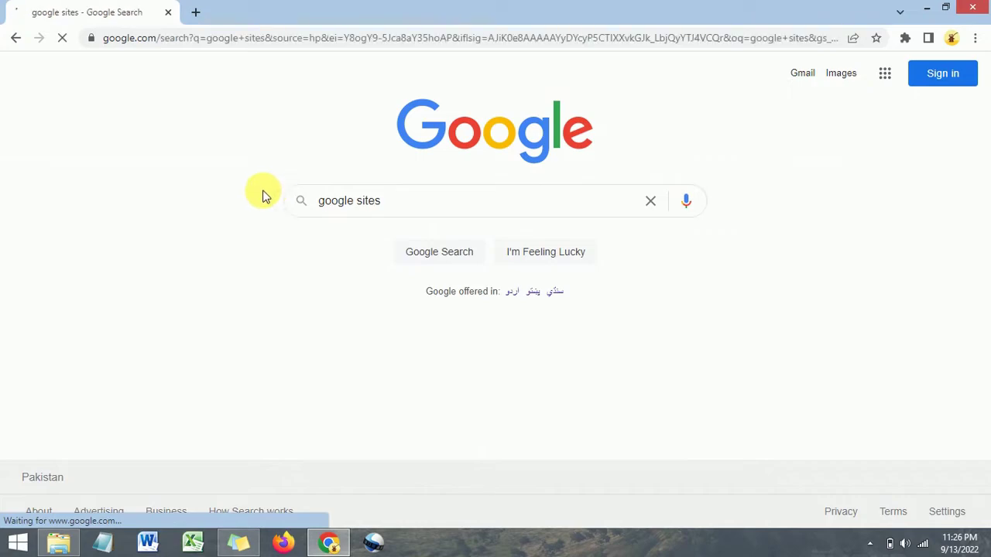
Scroll the results down to the Google Sites: Sign-in link
scroll(132, 224, "down", 5)
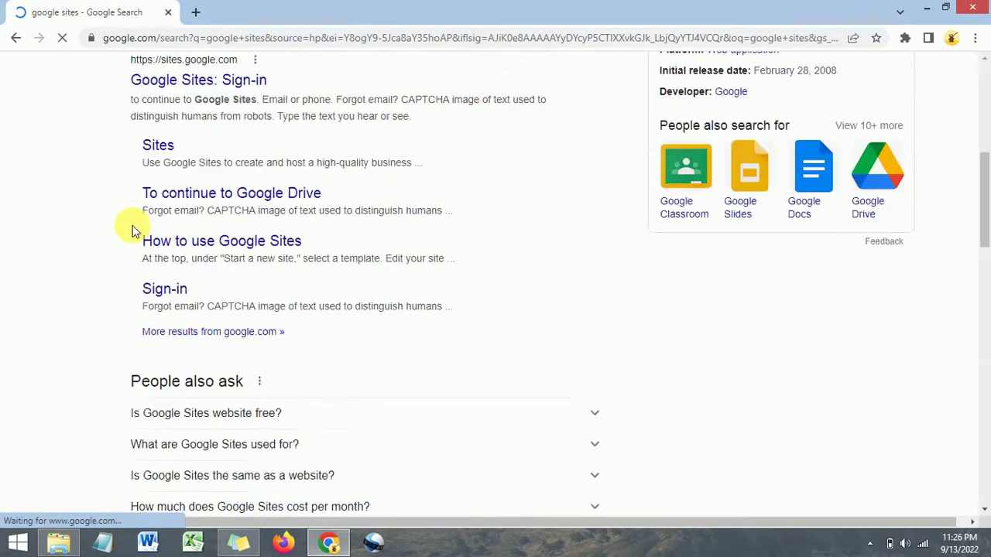
scroll(132, 225, "down", 3)
scroll(137, 229, "up", 1)
scroll(140, 230, "down", 1)
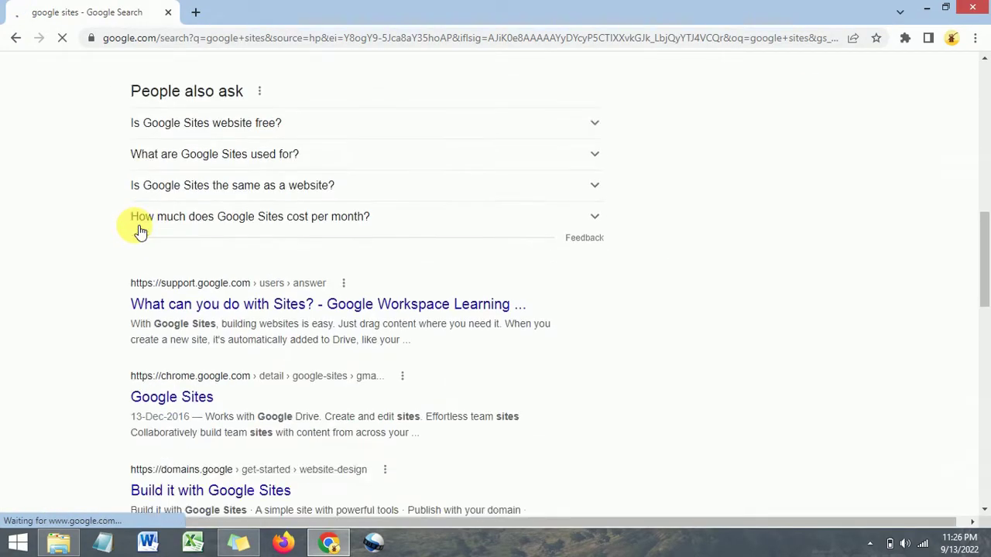
scroll(136, 228, "down", 6)
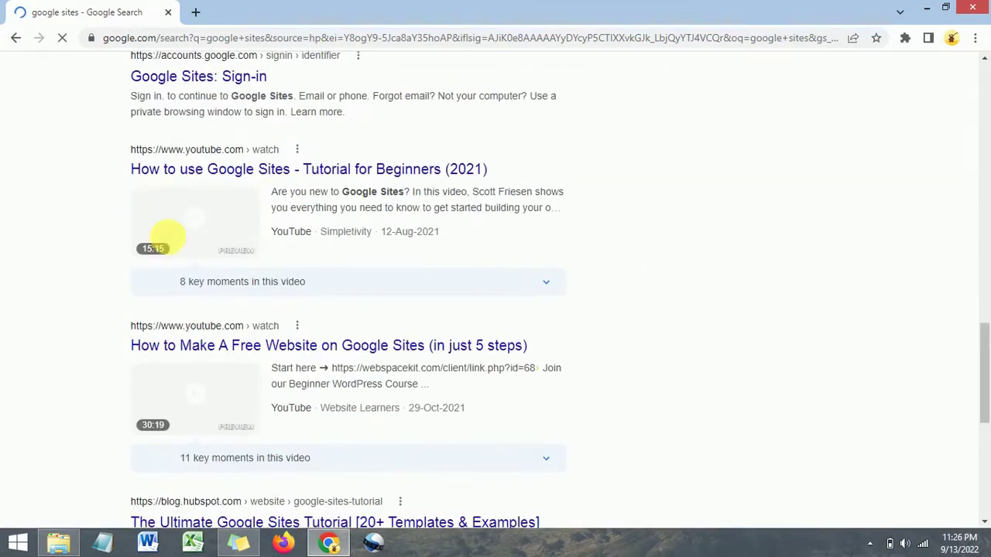
left_click_drag(986, 358, 984, 121)
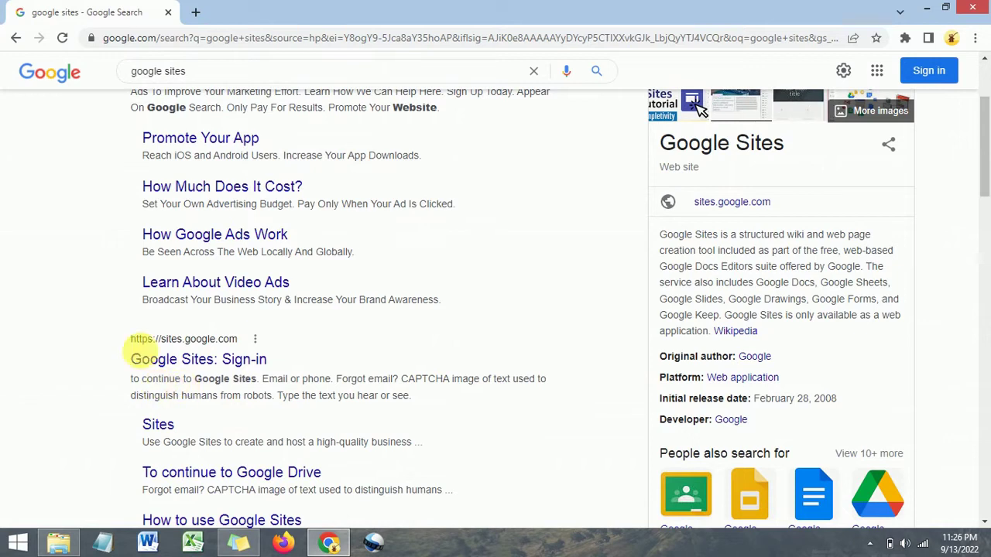
Open the Google Sites sign-in result and sign in with the saved account e-mail and password
left_click(184, 367)
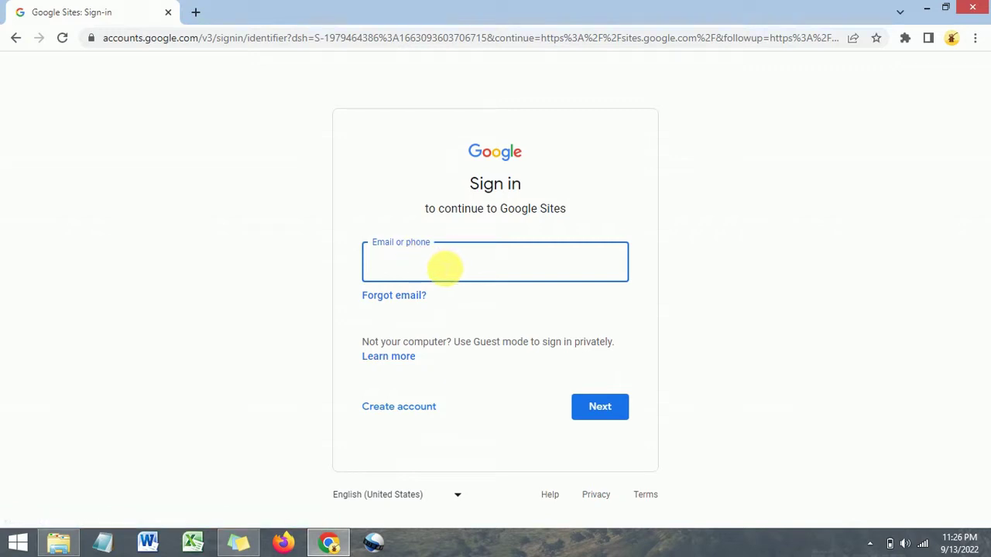
left_click(444, 268)
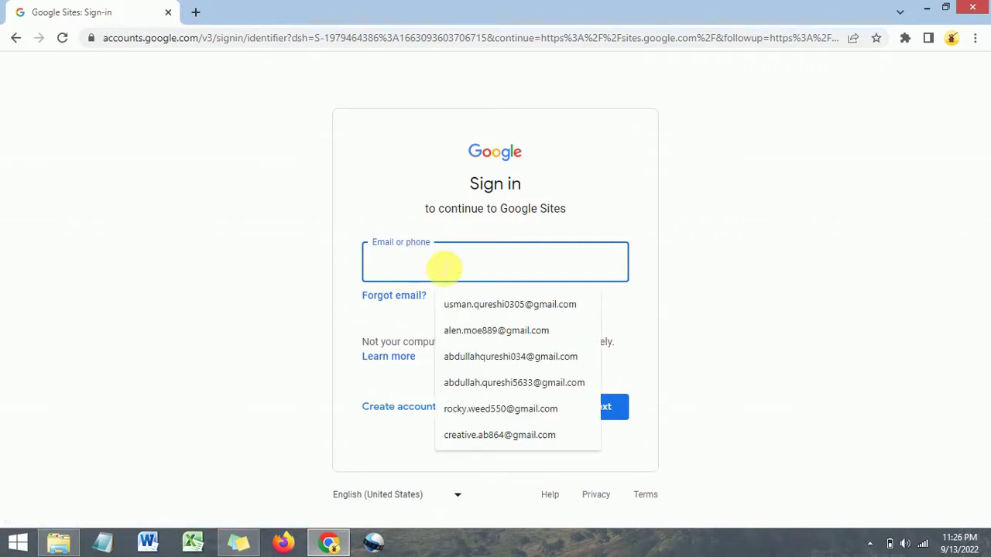
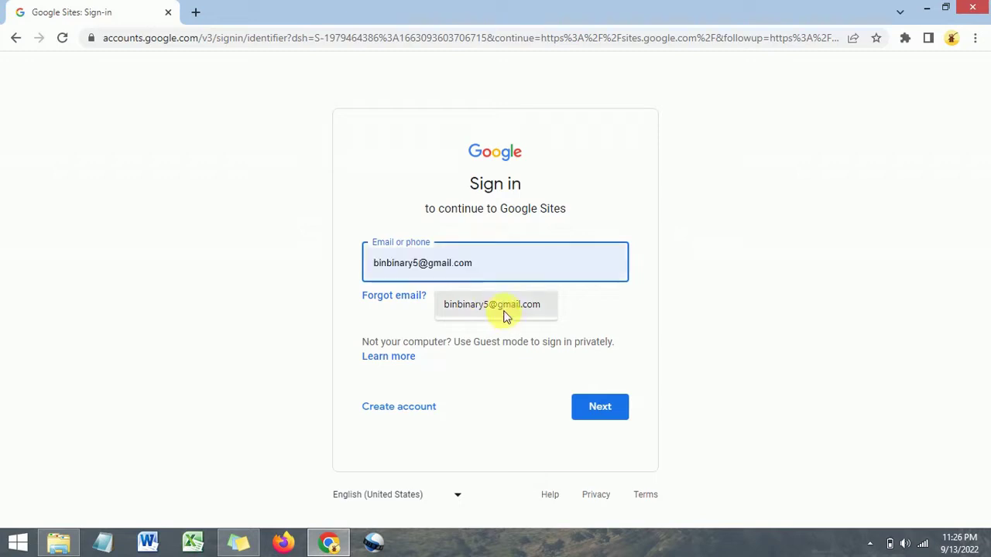
left_click(503, 312)
left_click(592, 416)
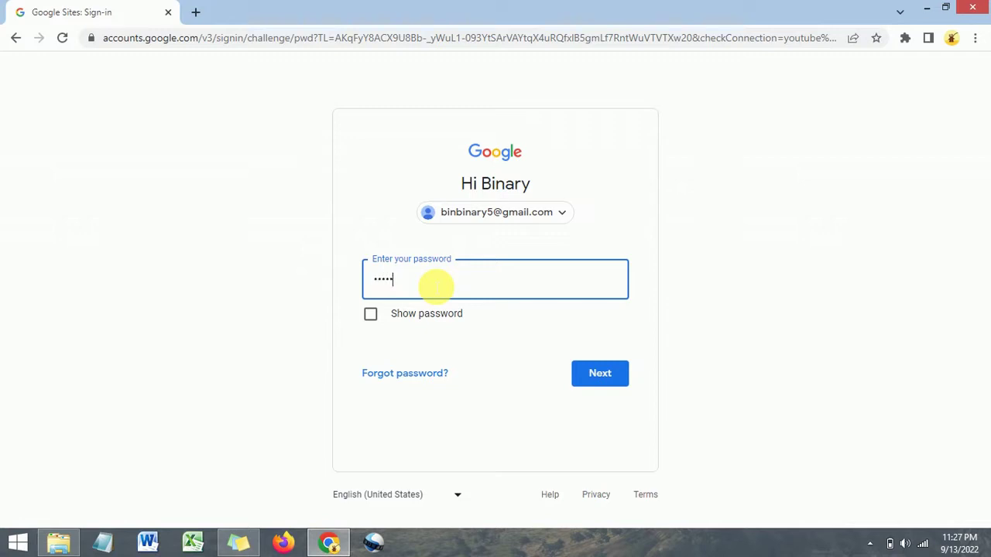
type("••")
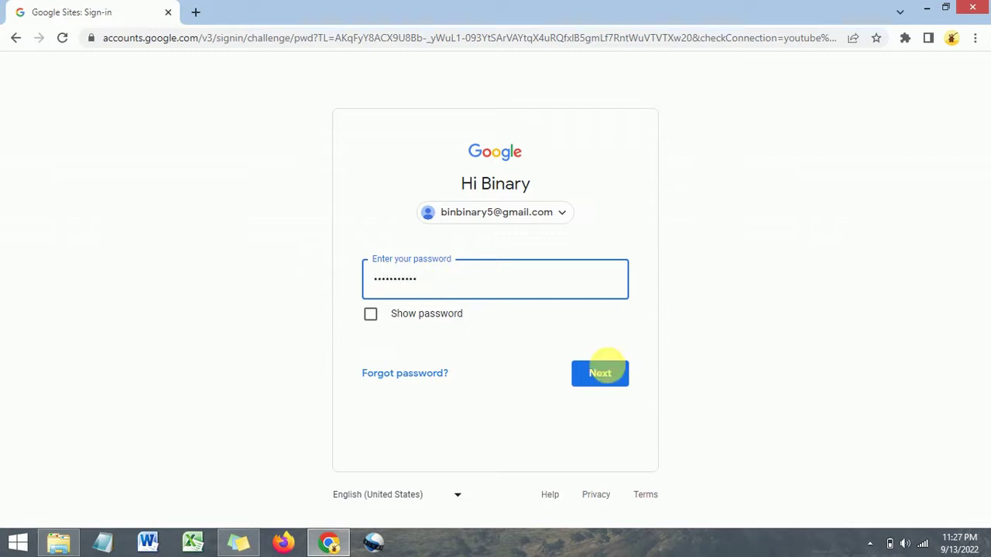
left_click(601, 373)
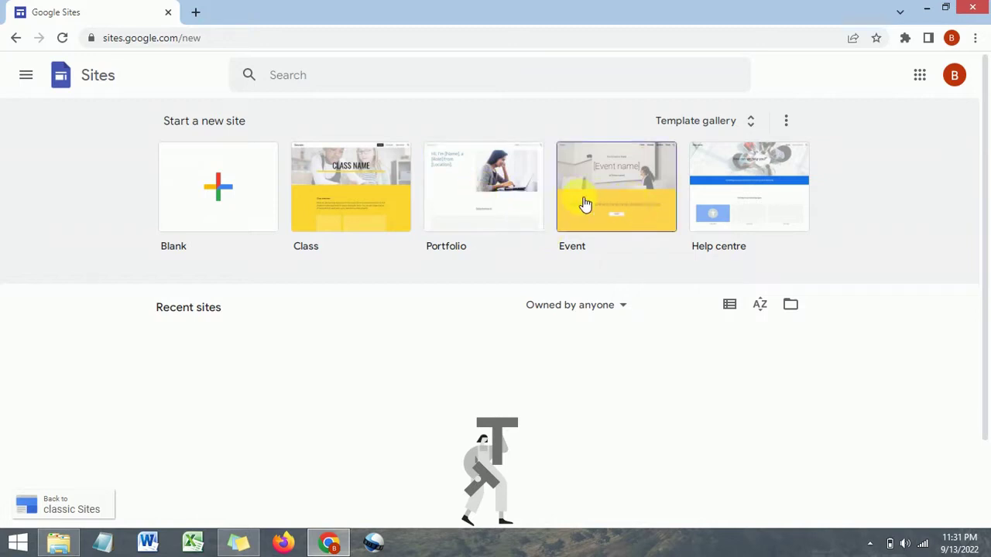
Open the Google Sites Template gallery
scroll(429, 246, "down", 1)
scroll(431, 250, "up", 1)
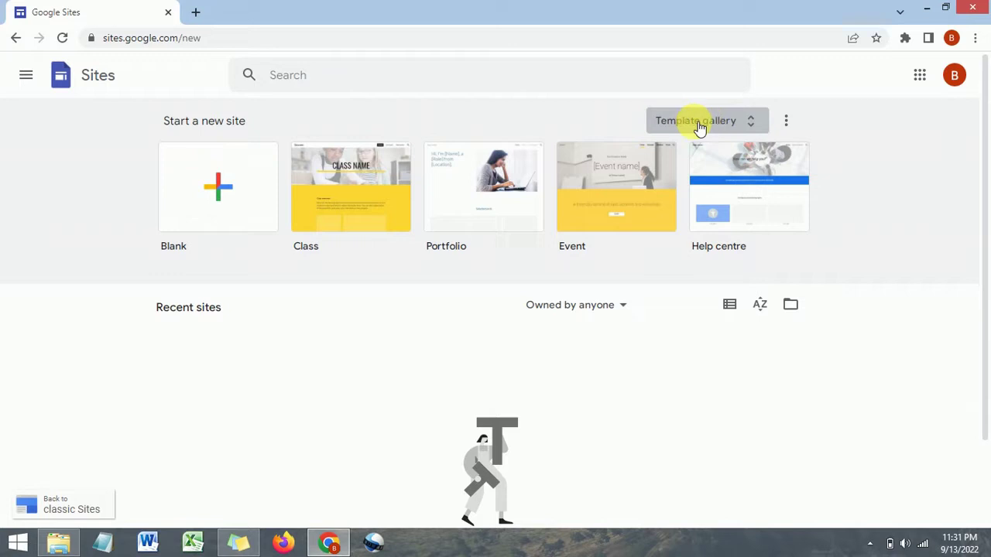
left_click(736, 124)
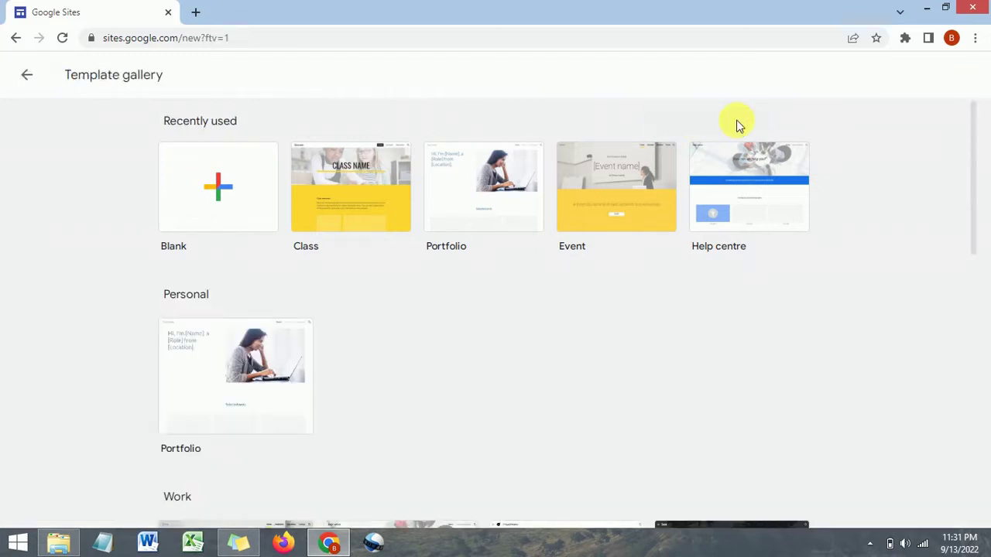
Browse the Work, Small business and Education templates and start a site from Help centre
scroll(367, 288, "down", 1)
scroll(367, 291, "down", 3)
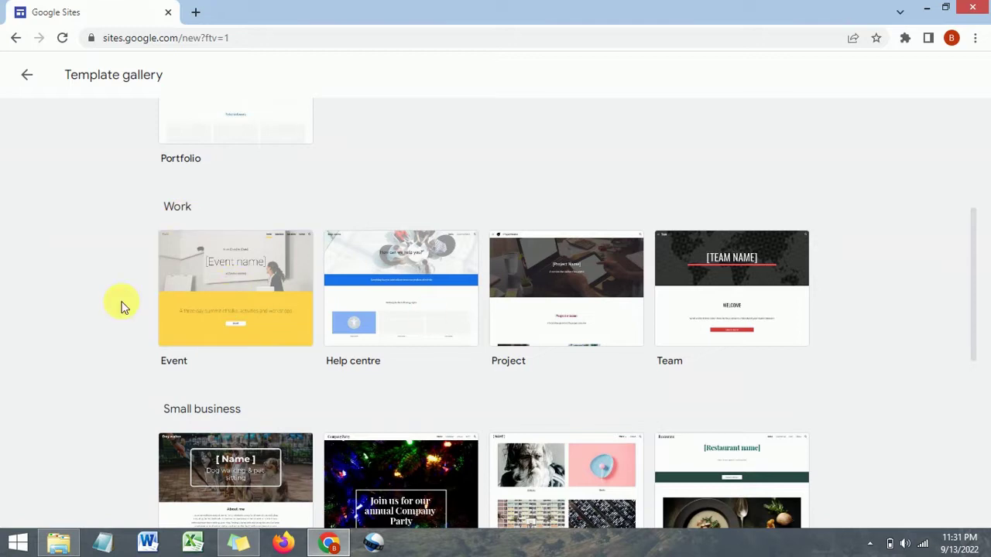
scroll(183, 303, "down", 1)
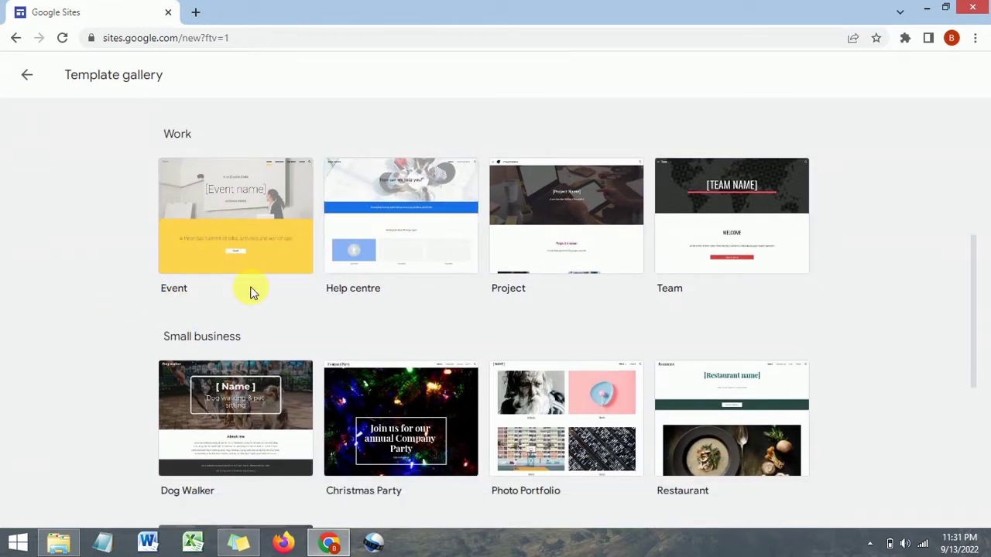
scroll(248, 296, "down", 2)
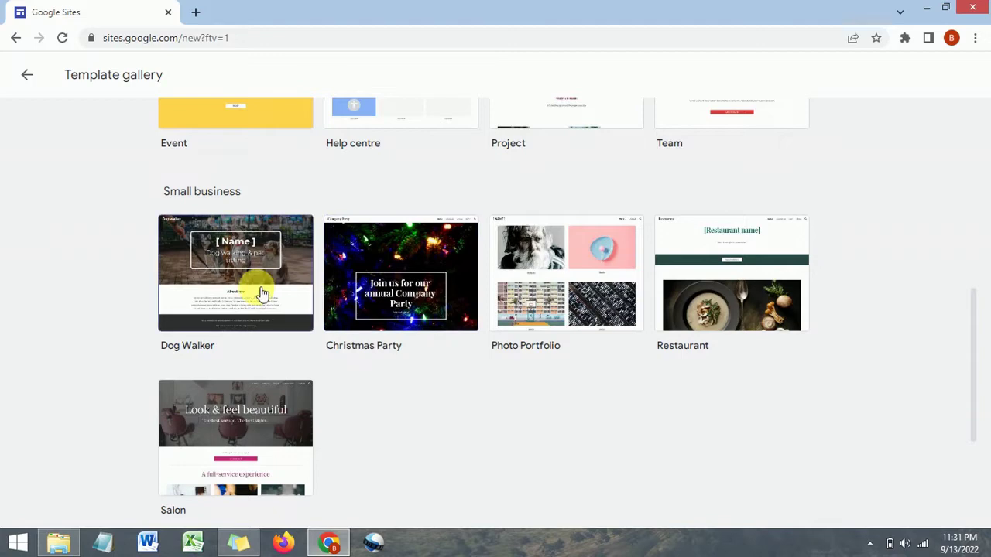
scroll(240, 292, "down", 1)
scroll(237, 290, "down", 2)
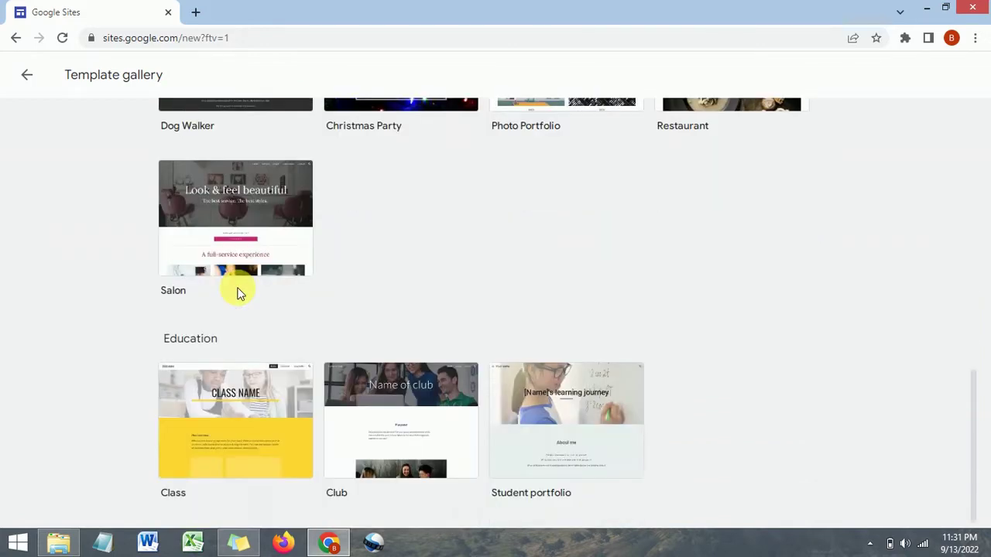
scroll(232, 287, "up", 4)
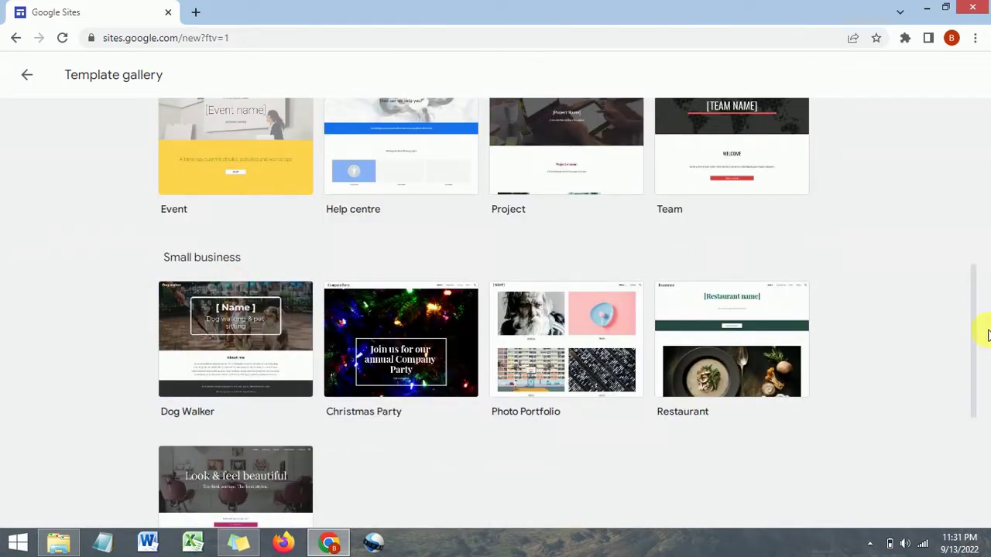
left_click_drag(975, 327, 976, 427)
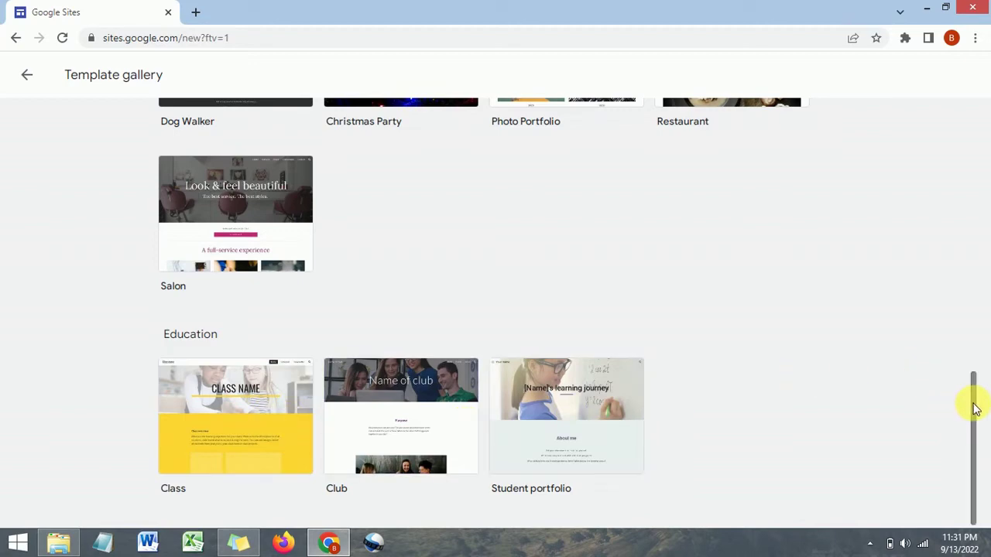
left_click_drag(971, 385, 978, 116)
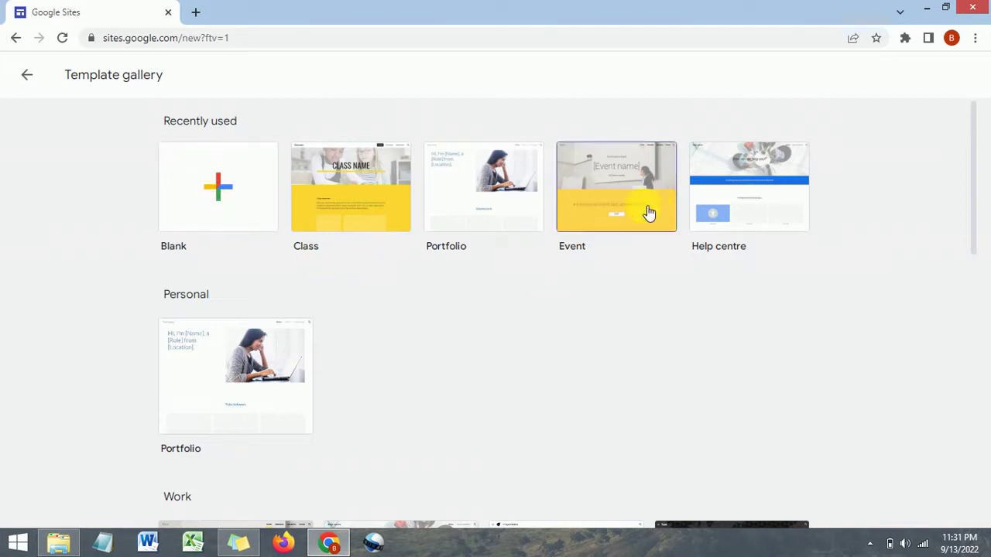
scroll(973, 175, "down", 1)
scroll(973, 177, "up", 1)
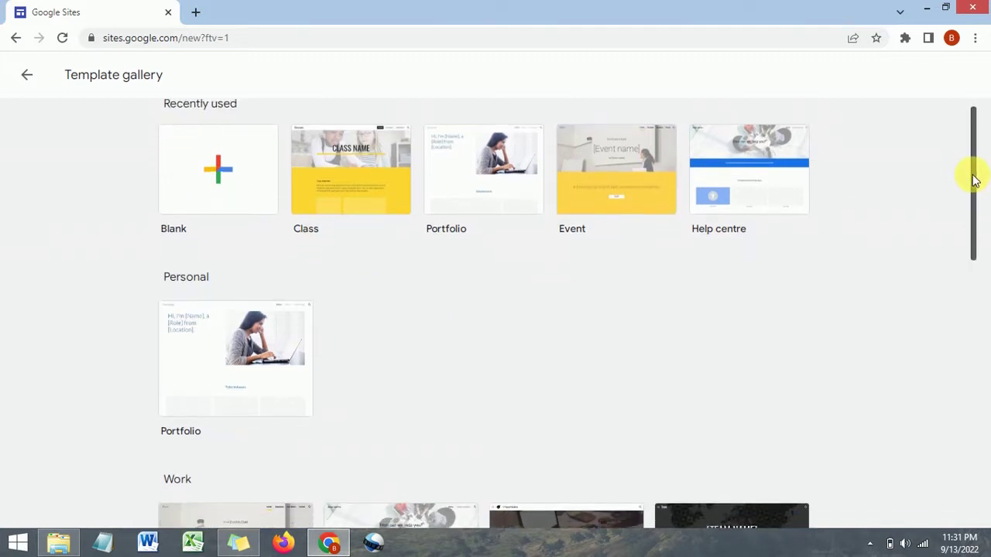
left_click(750, 212)
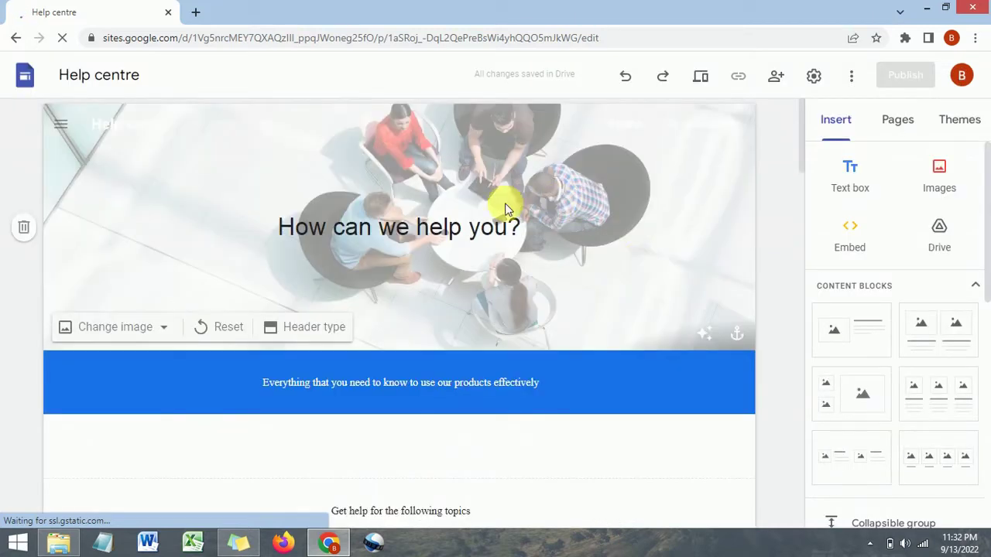
Select the 'How can we help you?' title box once the Help centre template loads
left_click(290, 203)
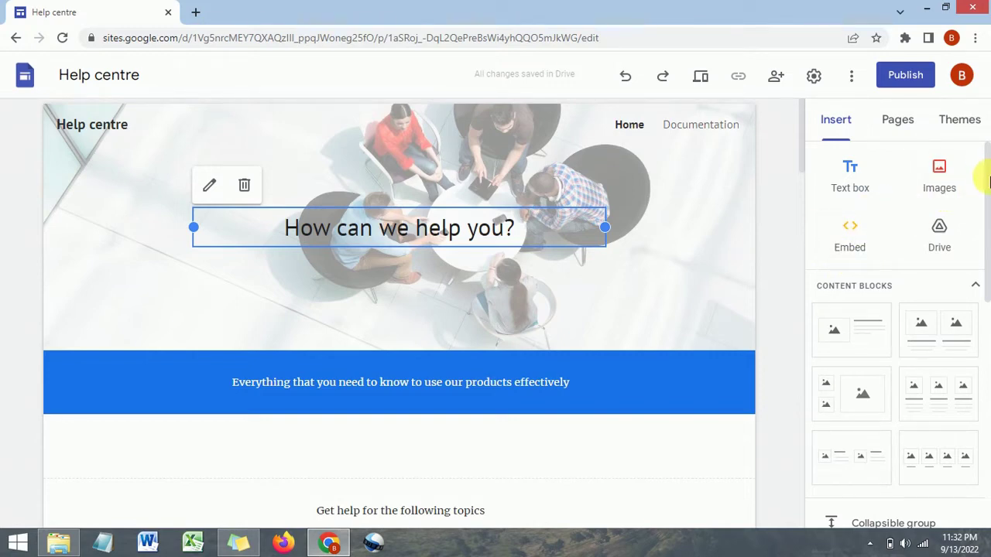
Look through the Insert panel's content blocks, then show the Pages list with Home and Documentation
scroll(983, 182, "down", 1)
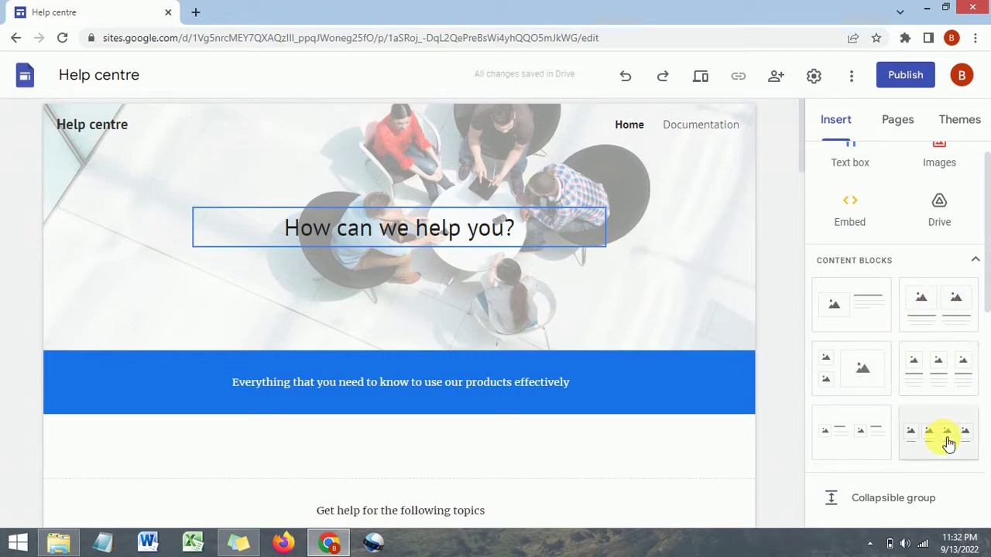
left_click_drag(980, 248, 989, 341)
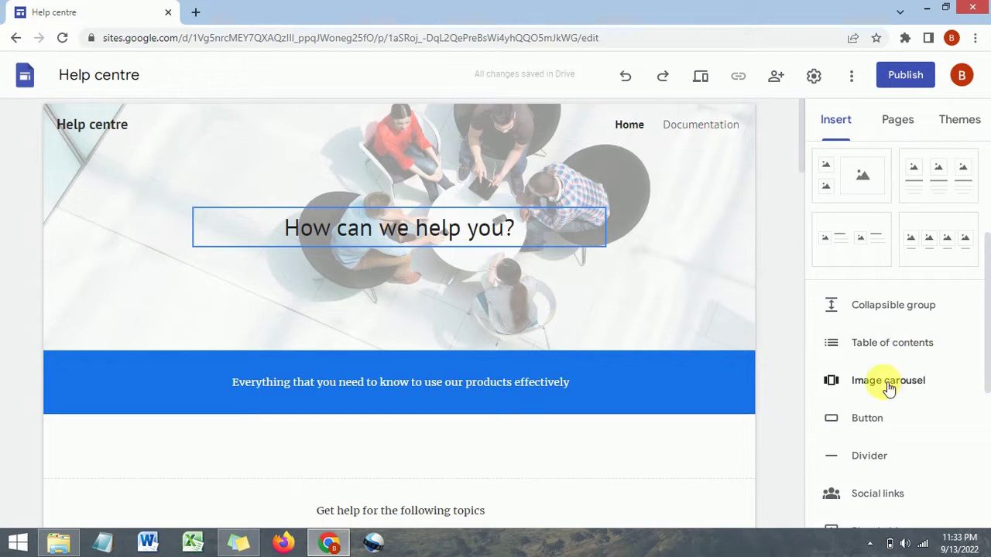
left_click_drag(984, 305, 964, 354)
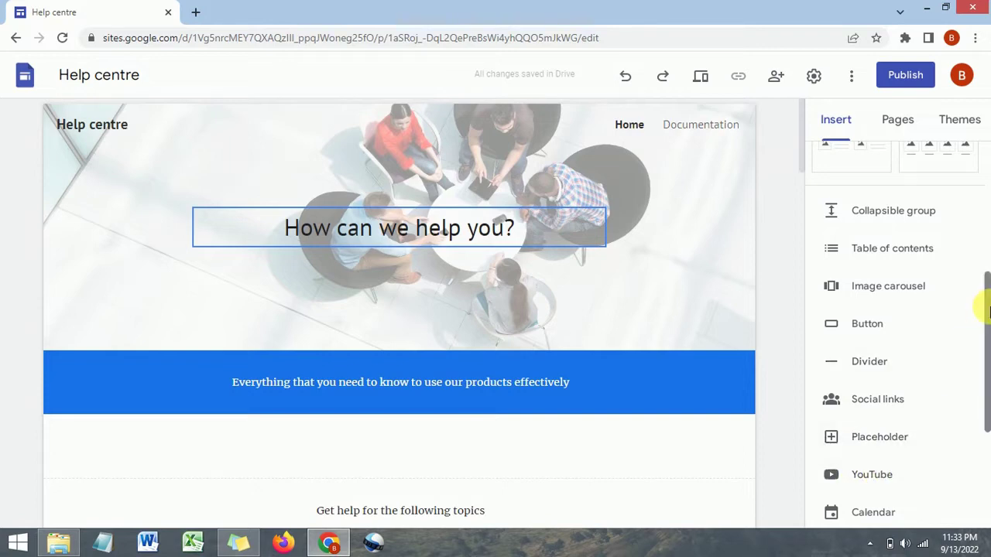
left_click_drag(983, 303, 980, 371)
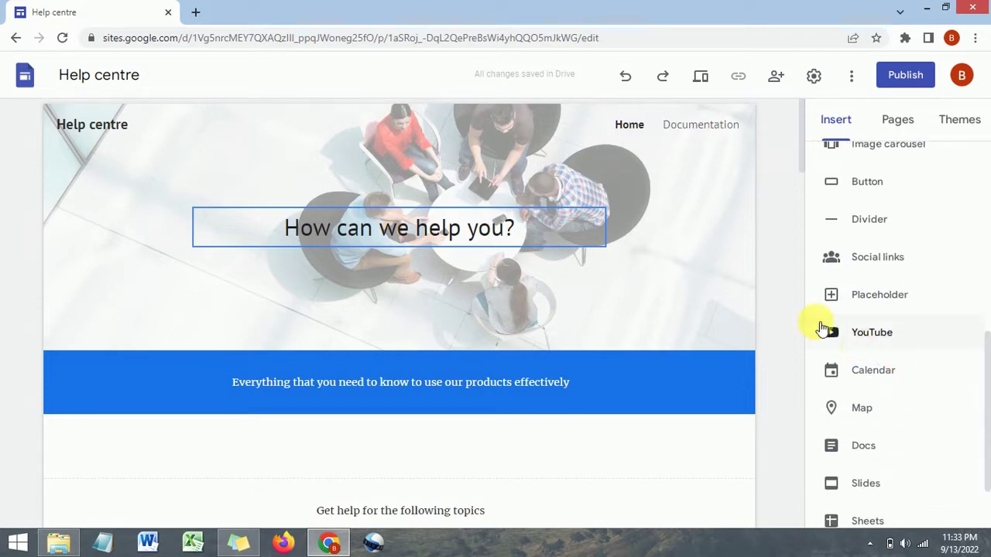
scroll(898, 442, "down", 1)
scroll(893, 433, "down", 2)
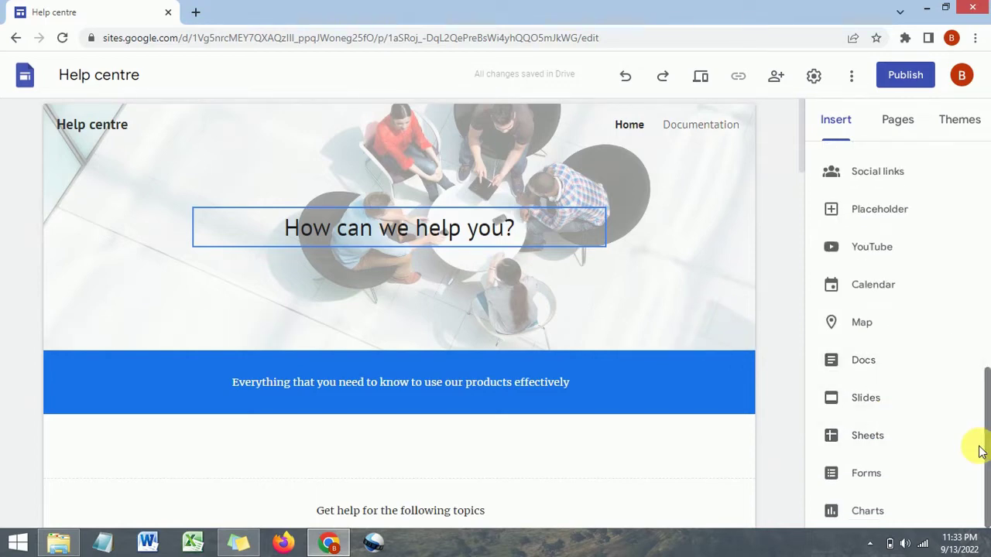
left_click_drag(980, 371, 986, 178)
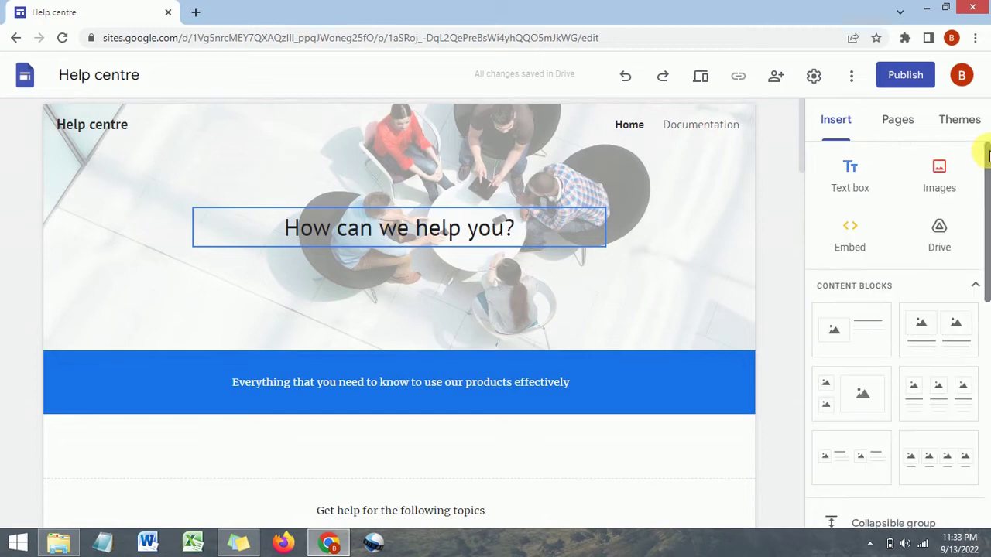
left_click(900, 120)
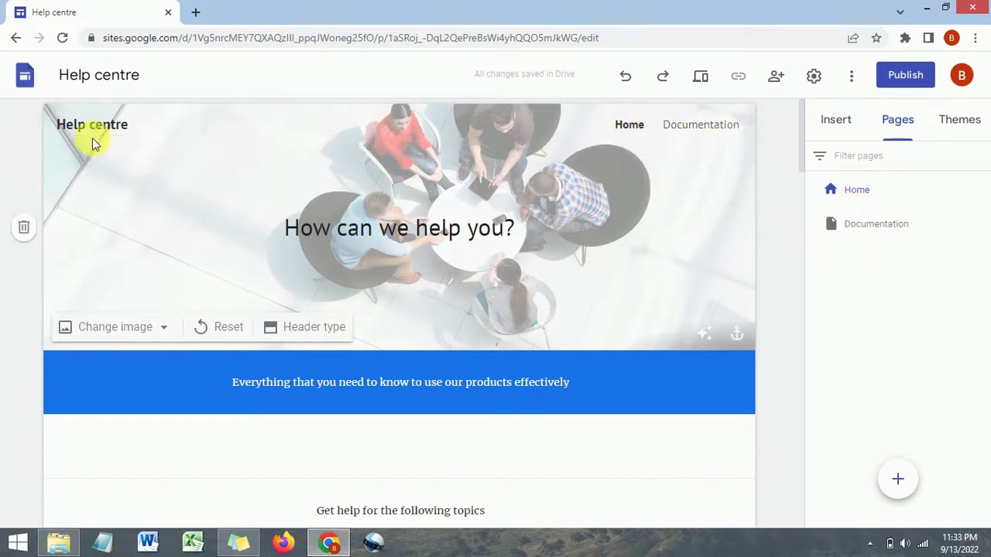
Show the Themes panel listing the custom and Google-made themes
left_click(960, 120)
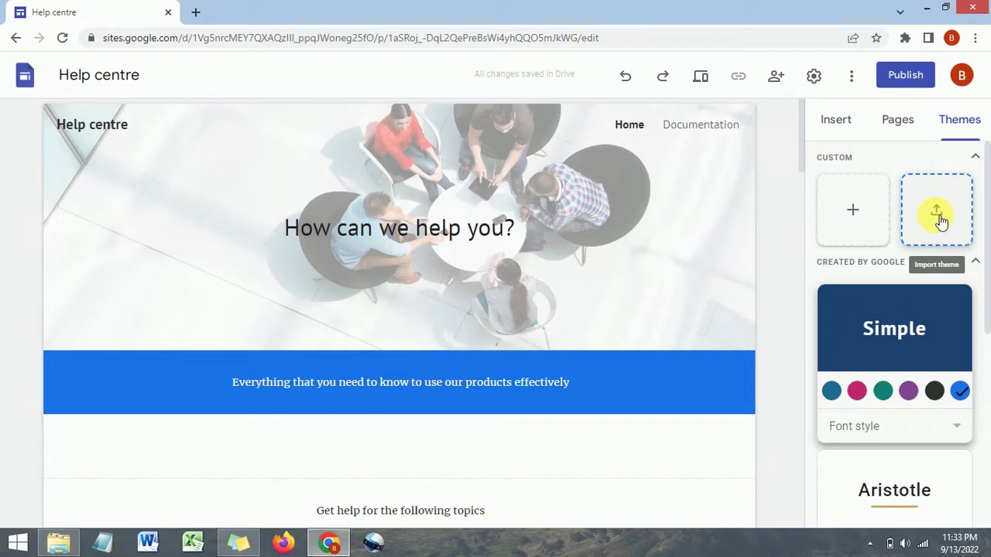
Try the Simple theme in teal, then apply the Diplomat theme for a dark banner and serif headings
left_click(866, 211)
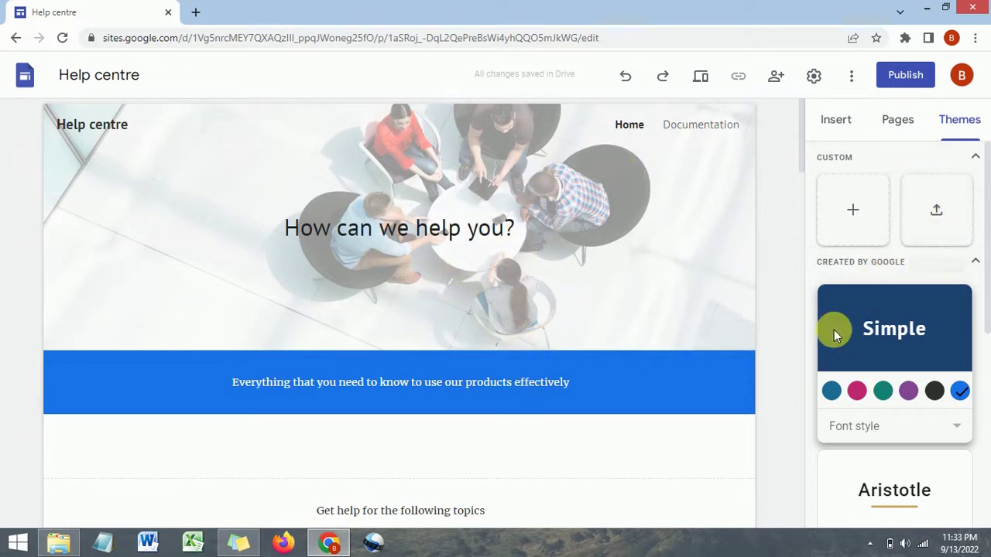
scroll(865, 271, "down", 4)
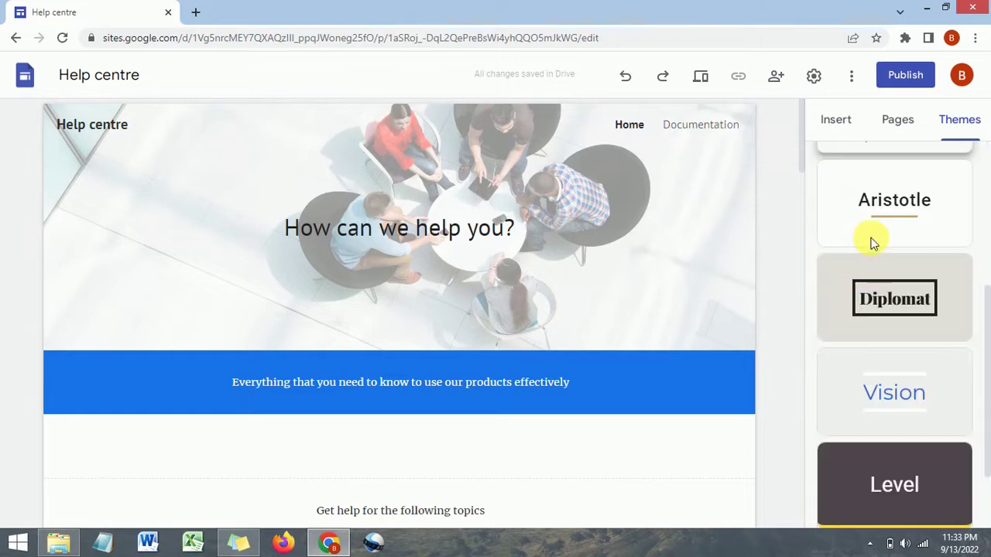
scroll(870, 240, "up", 2)
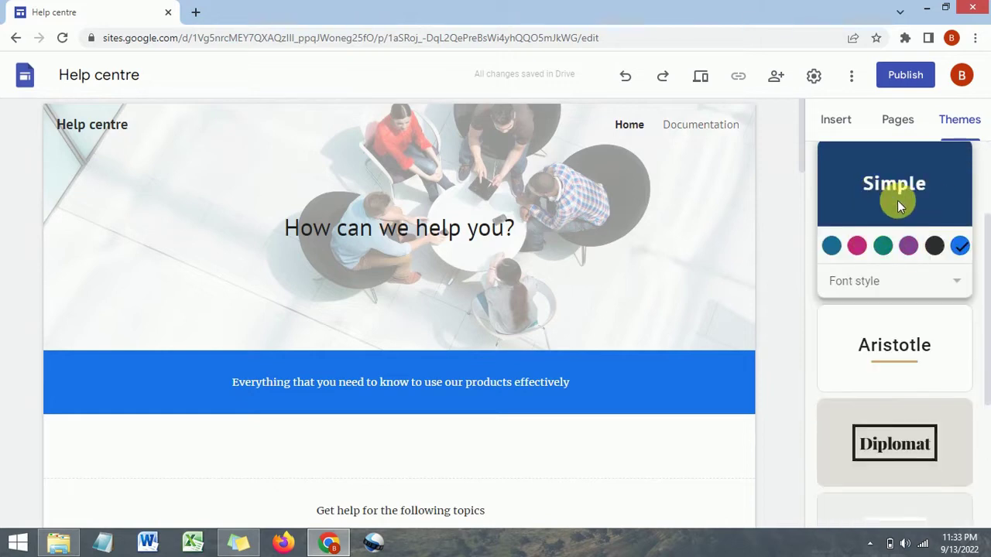
left_click(882, 246)
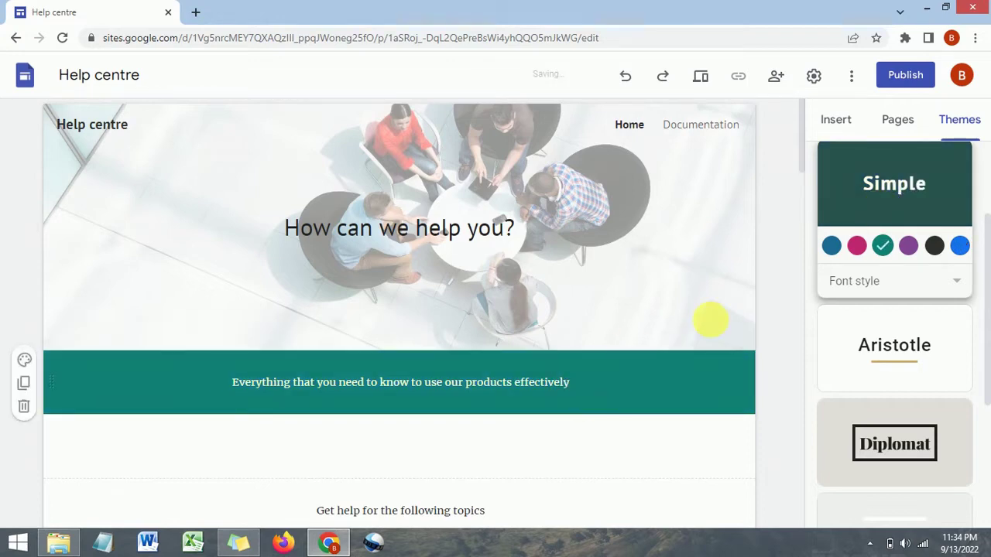
scroll(879, 244, "down", 1)
scroll(879, 245, "down", 3)
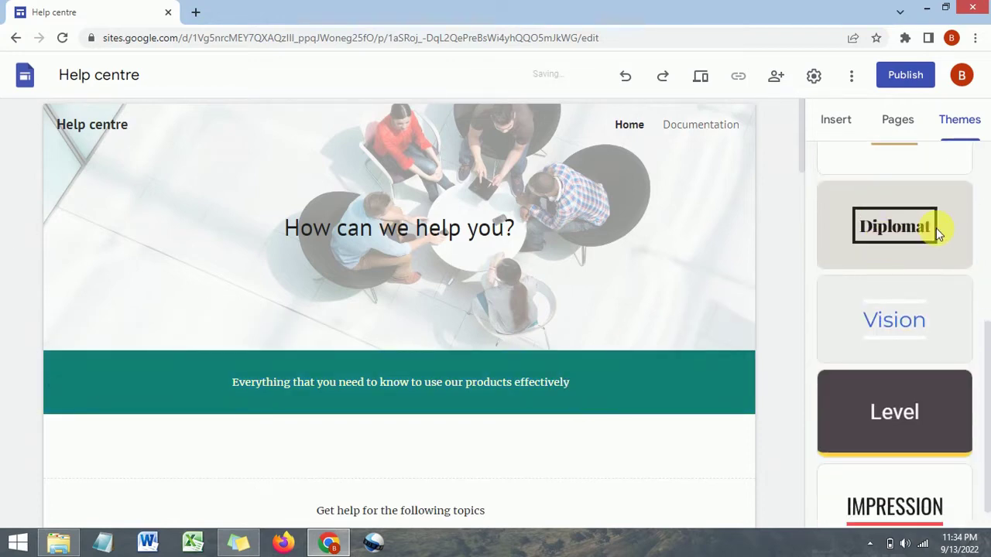
left_click(866, 258)
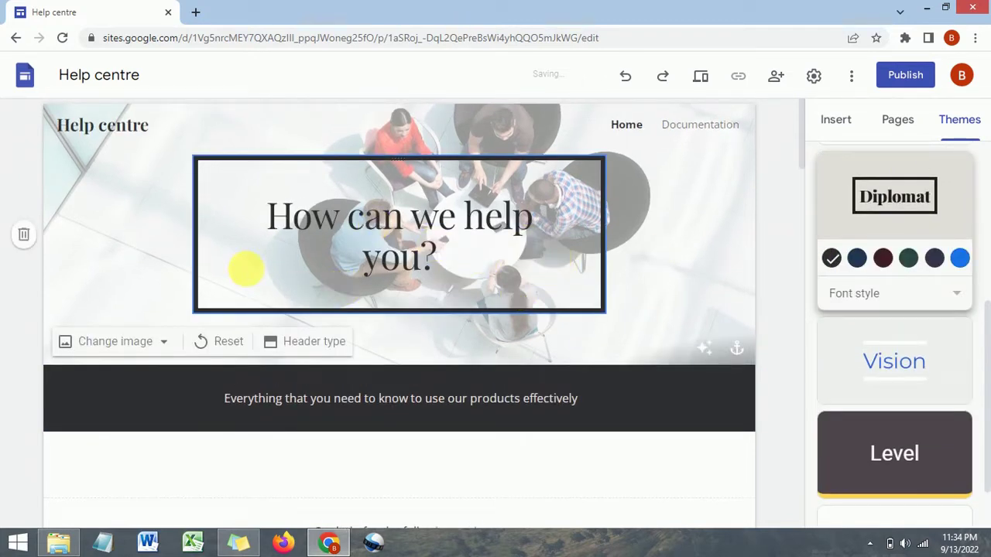
Replace the header title 'Help centre' with 'HELP EACHOTHERS'
left_click(133, 123)
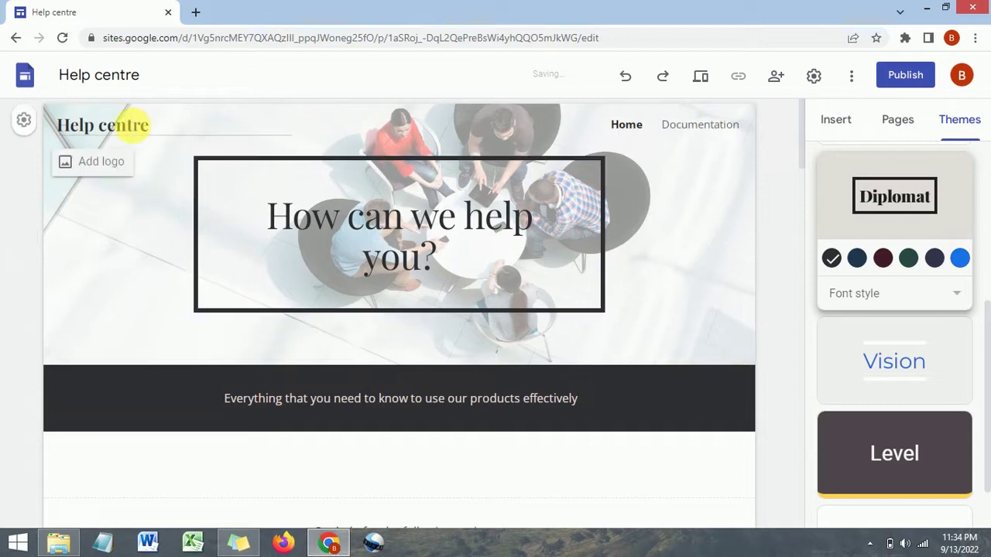
double_click(128, 125)
left_click(132, 124)
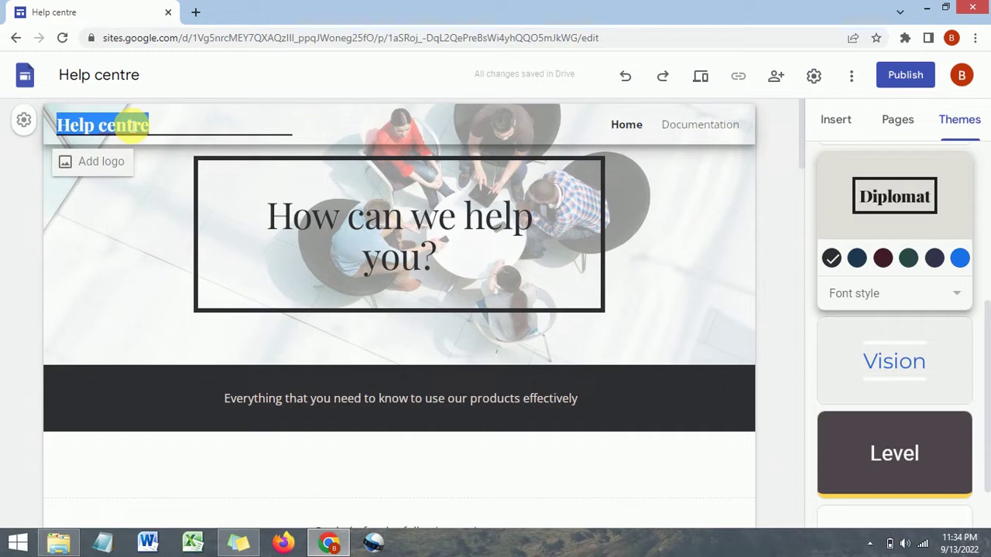
type("HELP EACHOTHERS")
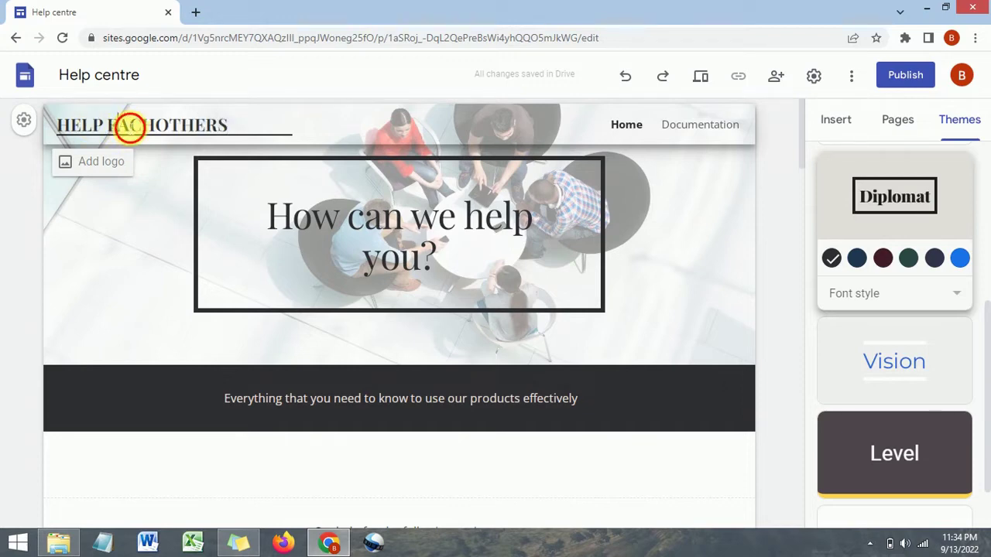
key("ctrl+a")
left_click(451, 126)
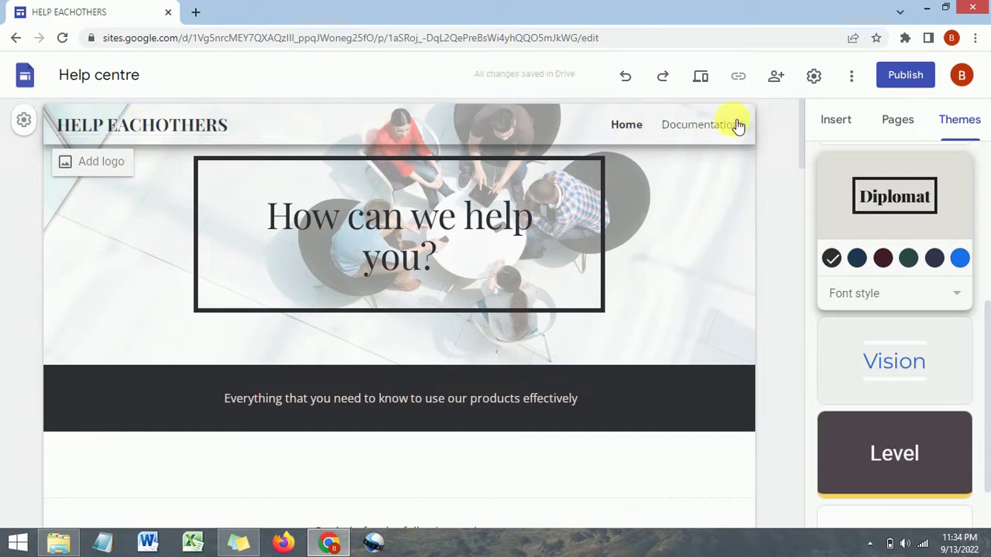
Delete the Documentation page from the Pages list, leaving only Home
left_click(913, 121)
mouse_move(875, 228)
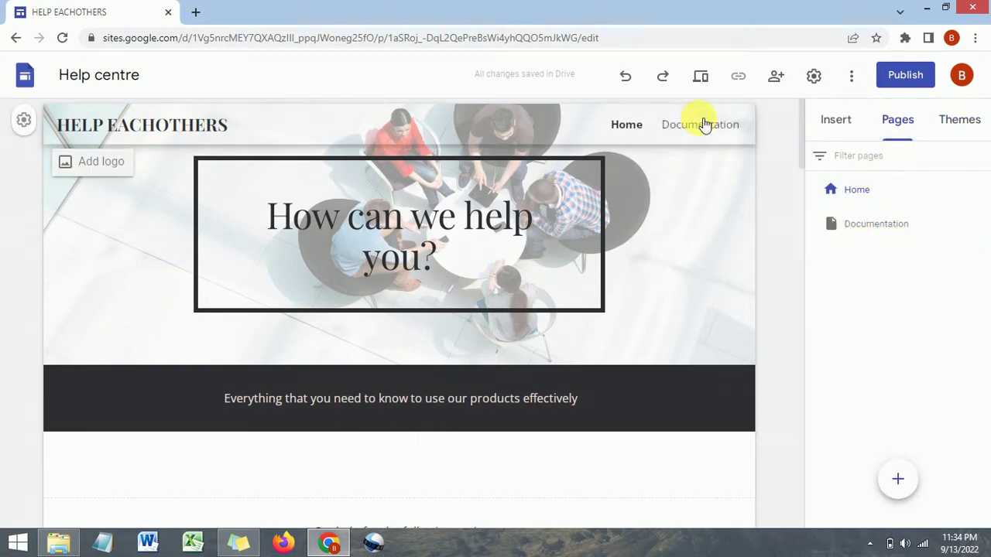
left_click(980, 226)
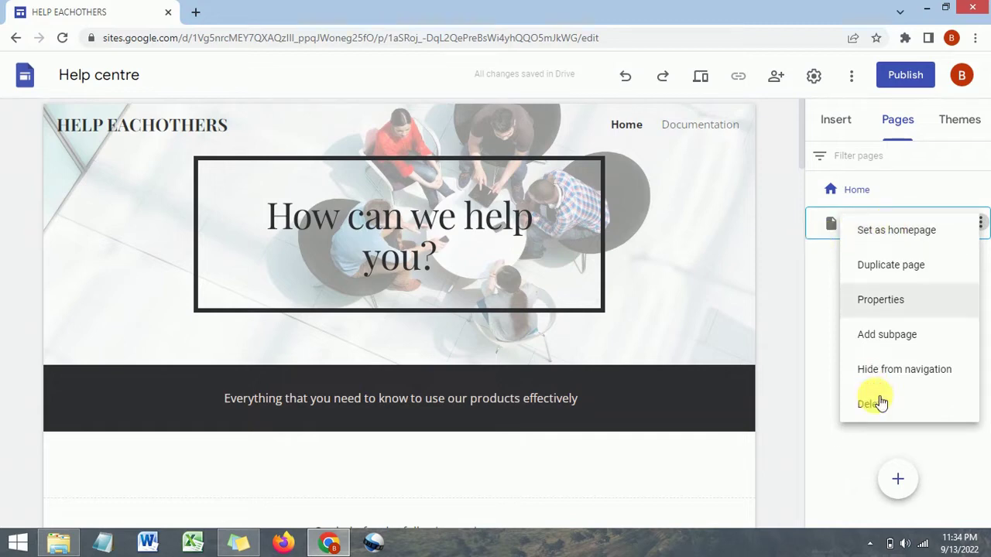
key("Escape")
mouse_move(894, 475)
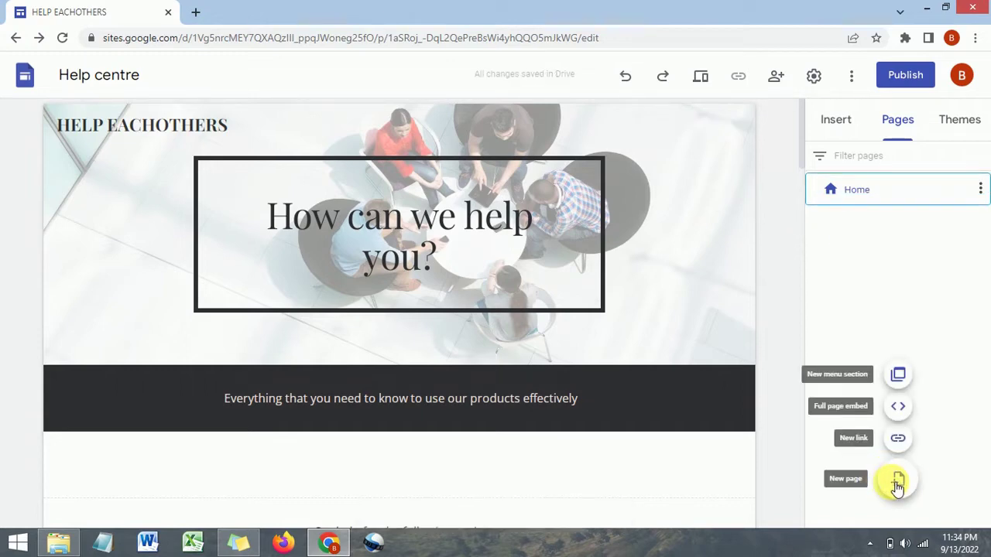
Create a new page named 'Team Work', then another named 'Leads'
left_click(896, 482)
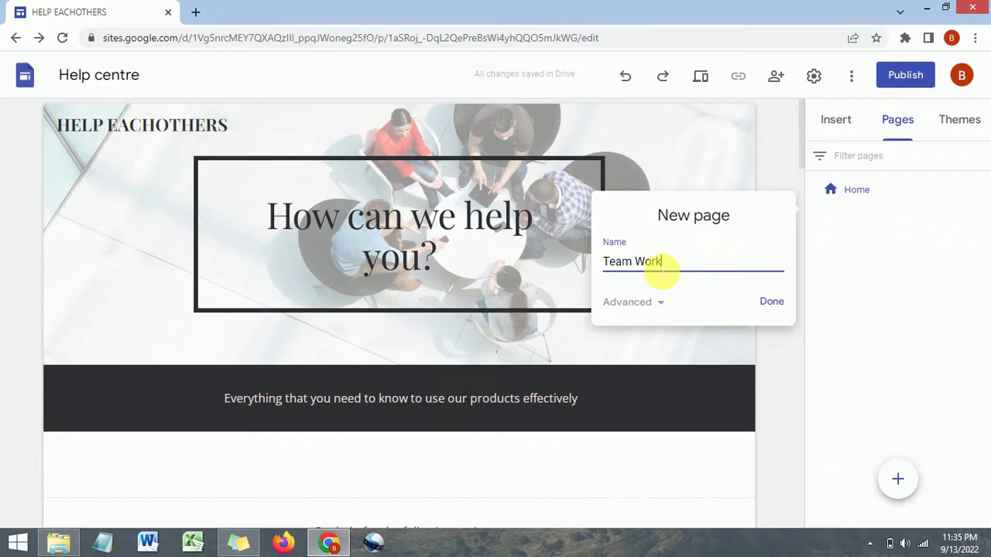
left_click(657, 301)
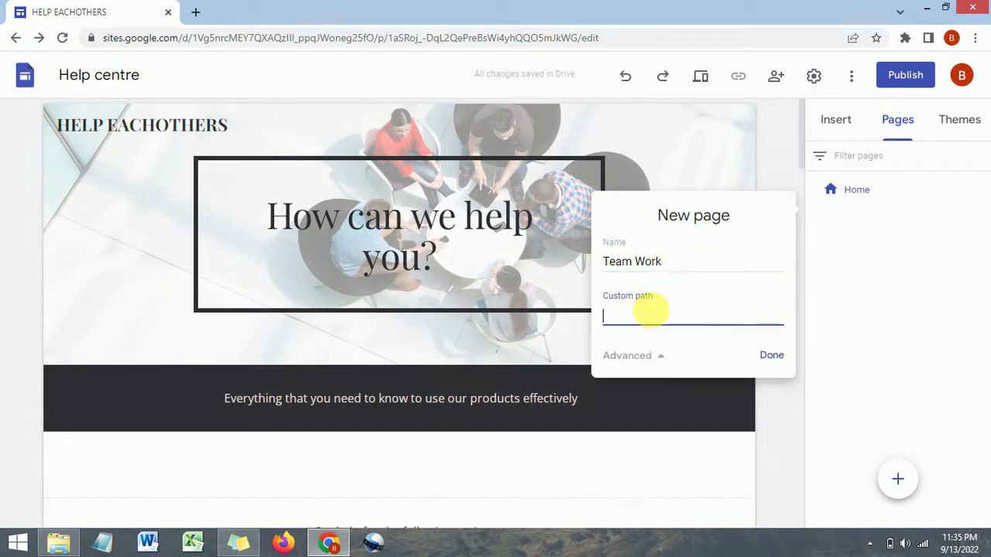
left_click(770, 357)
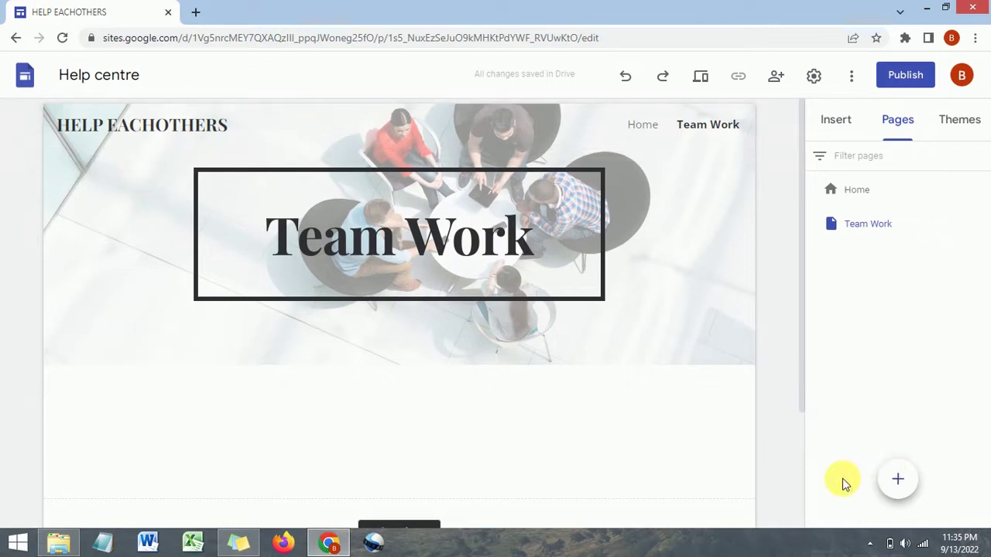
left_click(898, 481)
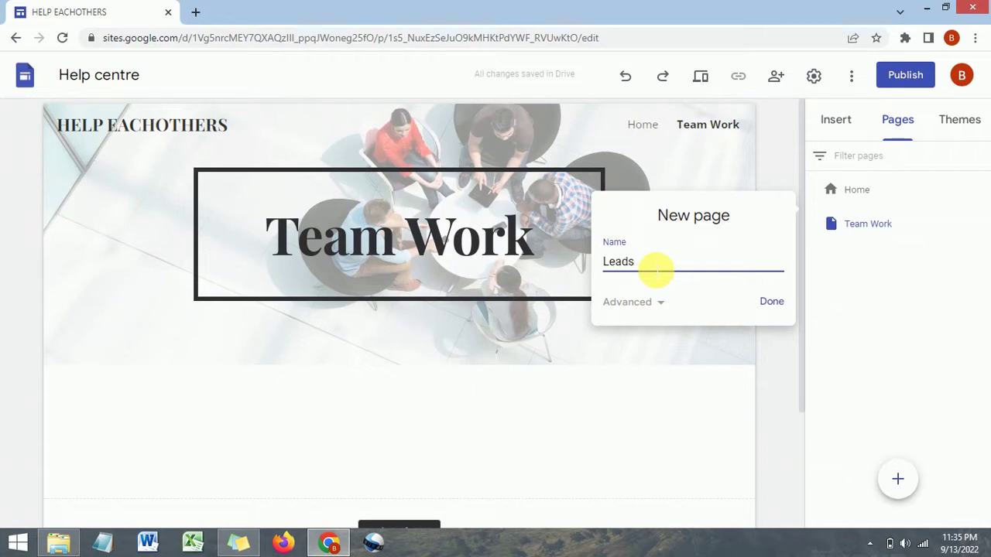
left_click(774, 303)
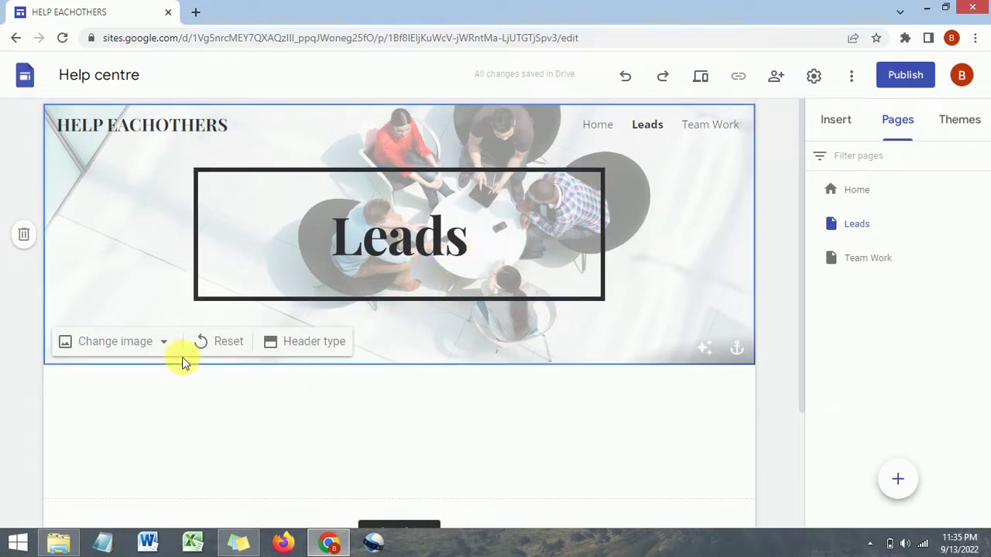
Replace the Leads page header background with the laptop-and-coffee photo from the image gallery
left_click(161, 348)
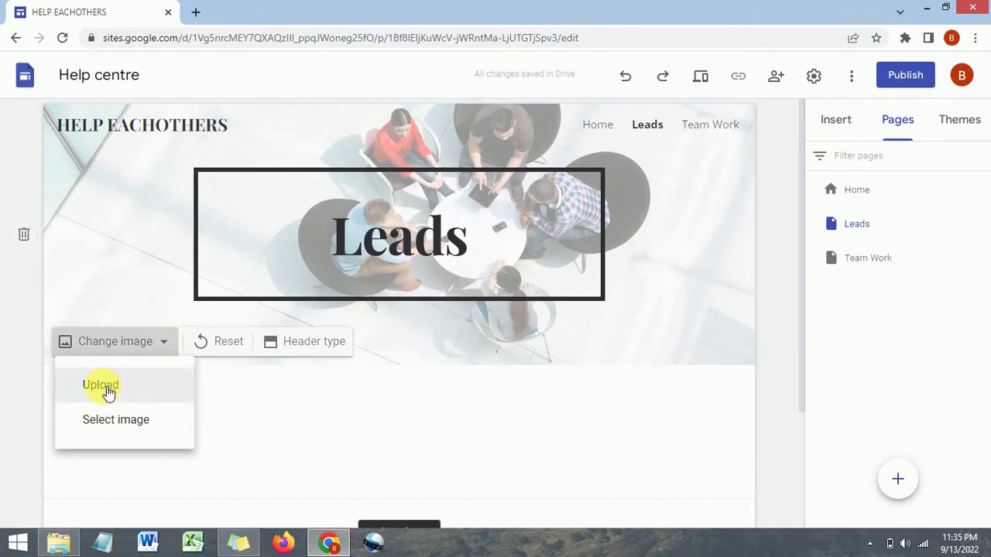
left_click(140, 426)
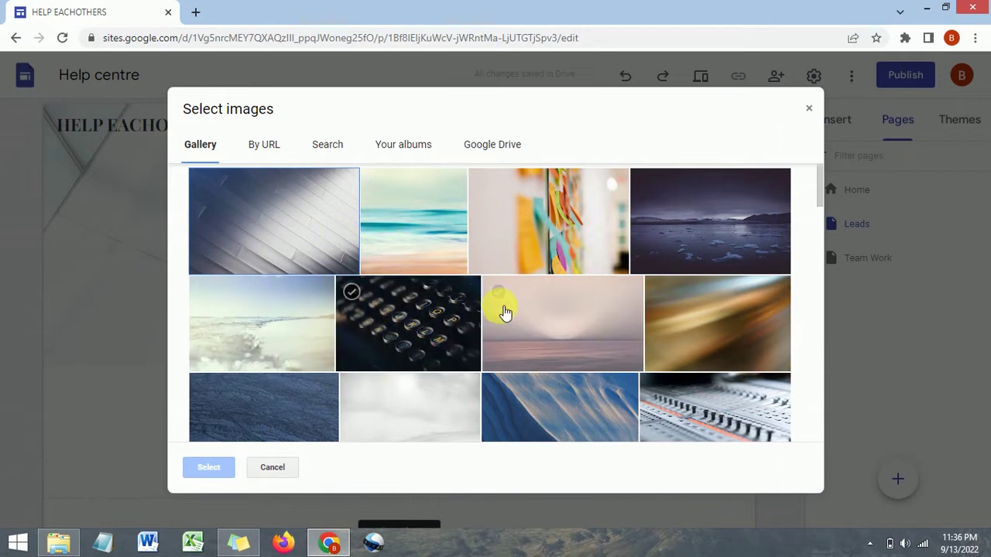
scroll(470, 309, "down", 3)
scroll(474, 284, "down", 3)
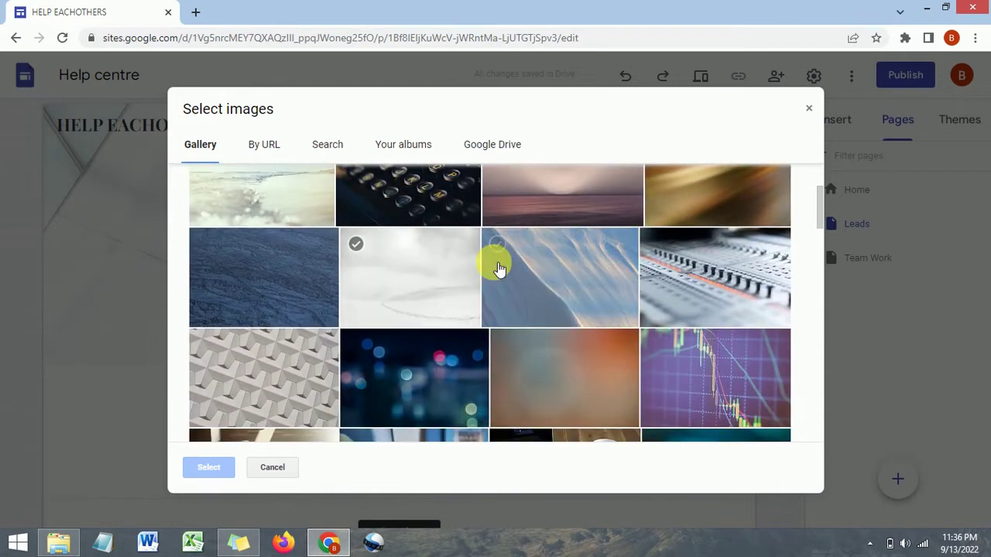
scroll(492, 258, "down", 2)
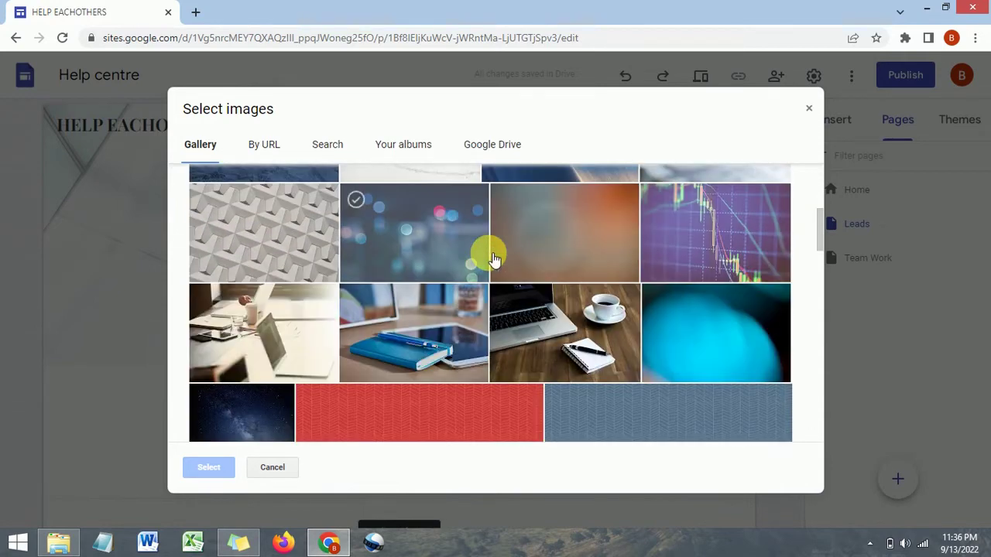
left_click(548, 333)
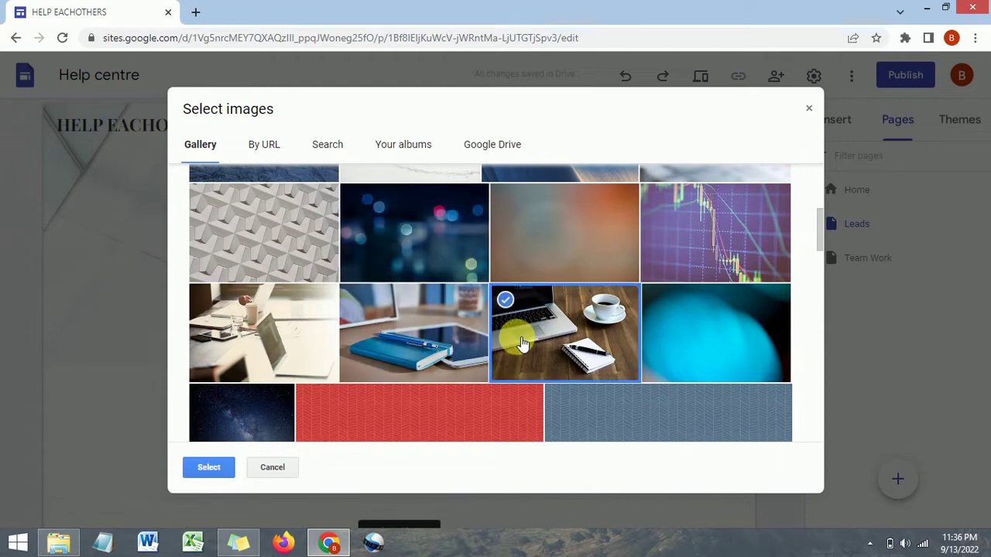
left_click(209, 468)
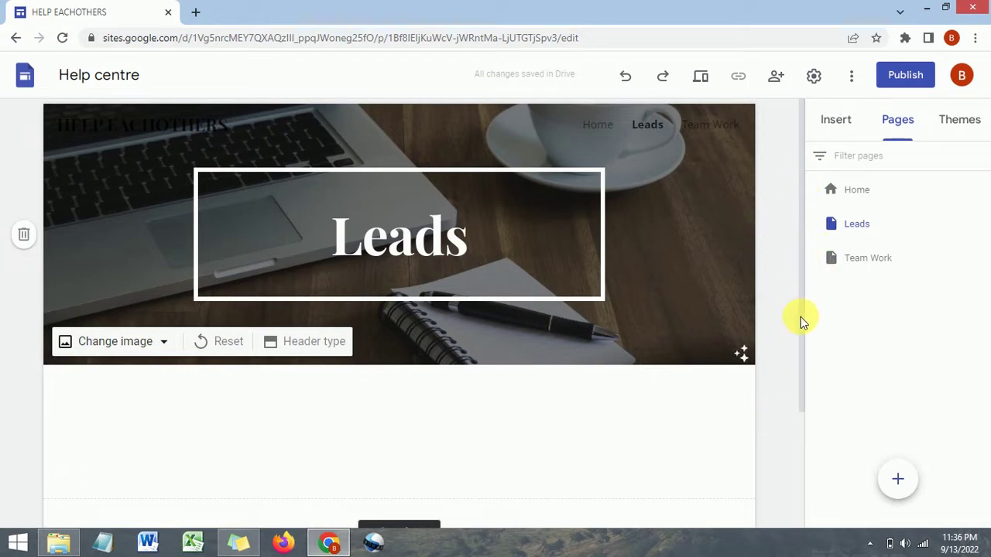
left_click(828, 124)
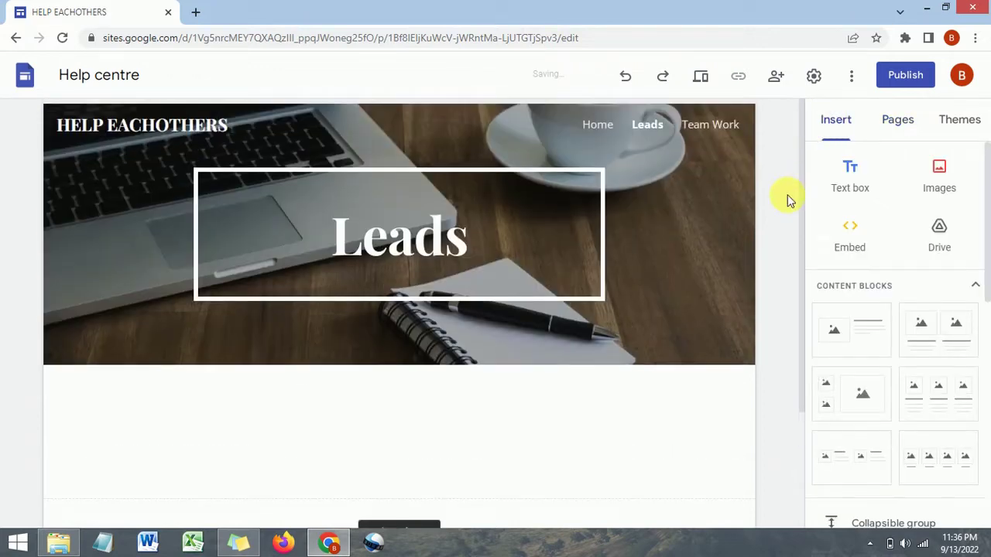
Insert a new text box beneath the Leads page banner
left_click(802, 163)
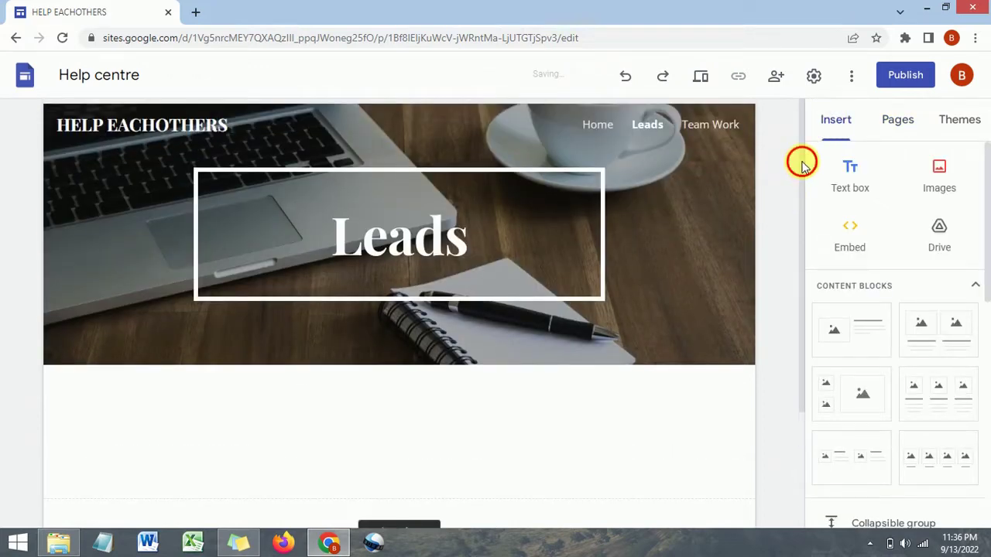
left_click_drag(802, 164, 825, 118)
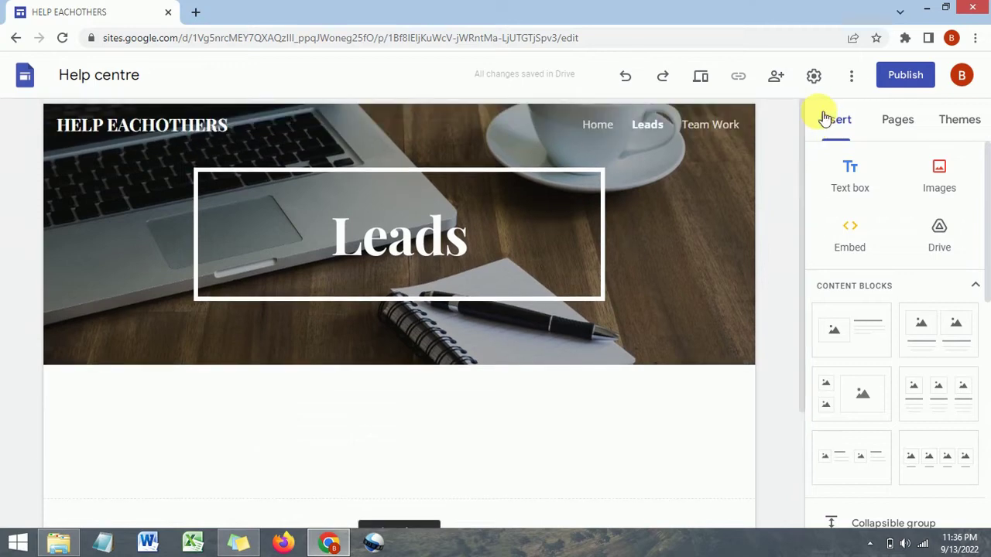
left_click(852, 186)
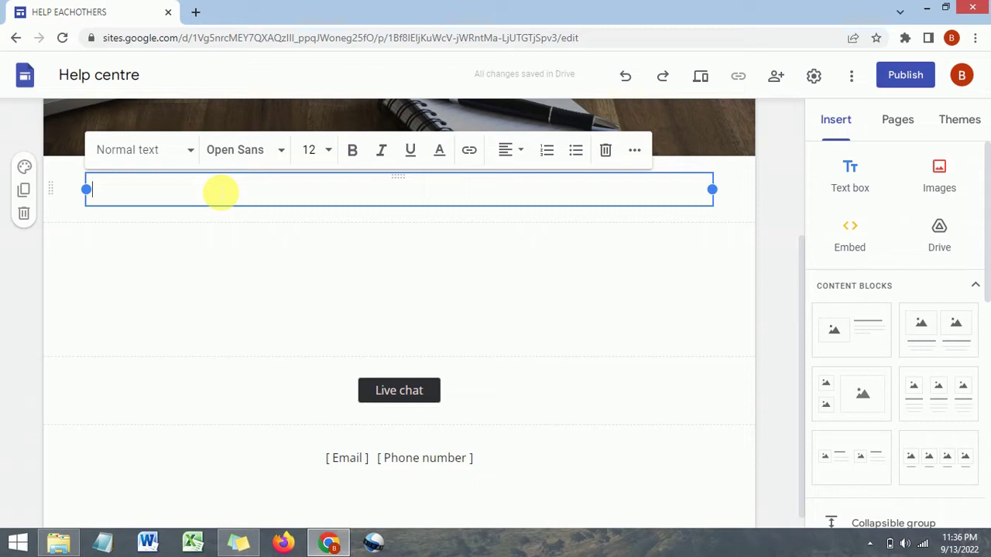
Enter 'HSJHDAJHD' as the text box content and deselect it
type("HSJHDAJHD")
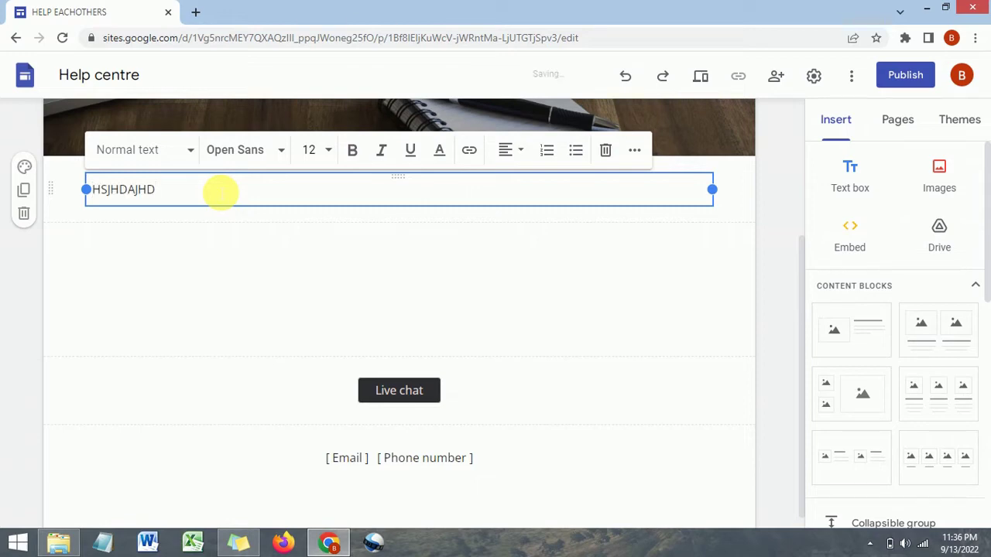
left_click(639, 245)
scroll(667, 238, "up", 3)
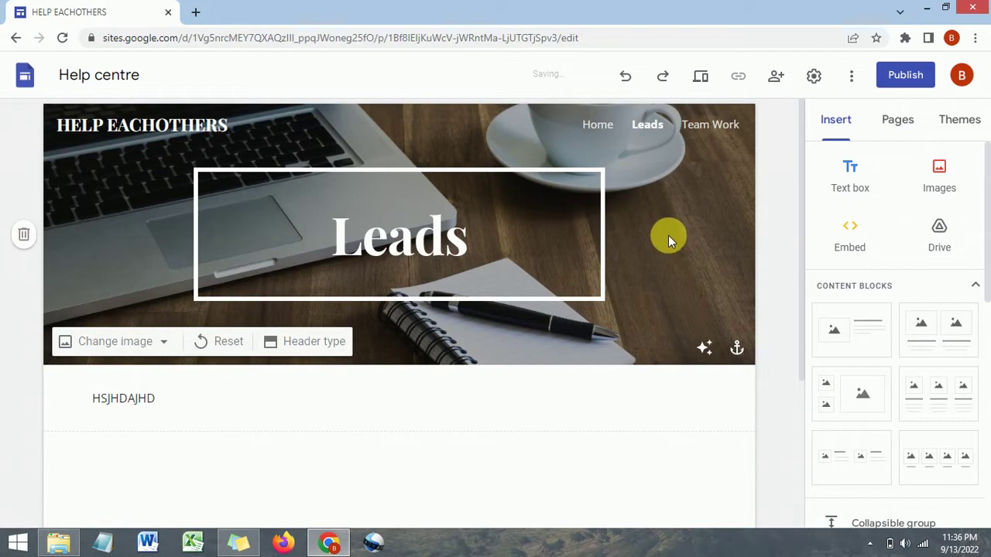
Insert a three-column image content block below the text
left_click(942, 195)
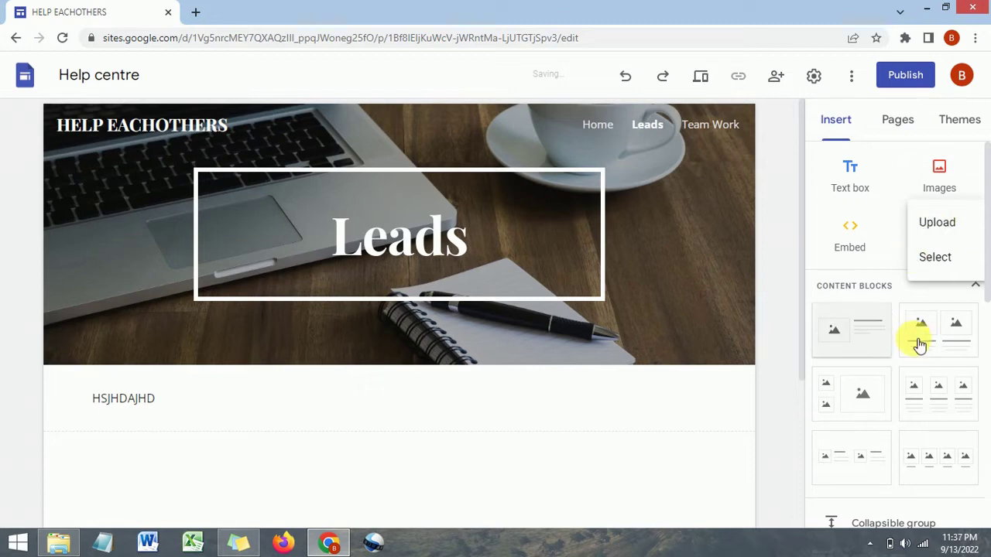
left_click(939, 396)
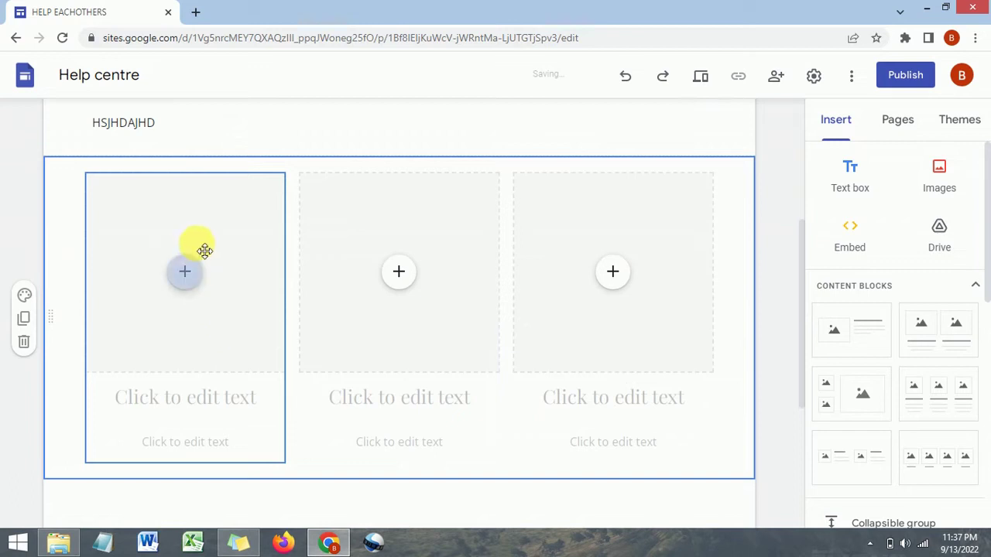
scroll(203, 256, "down", 1)
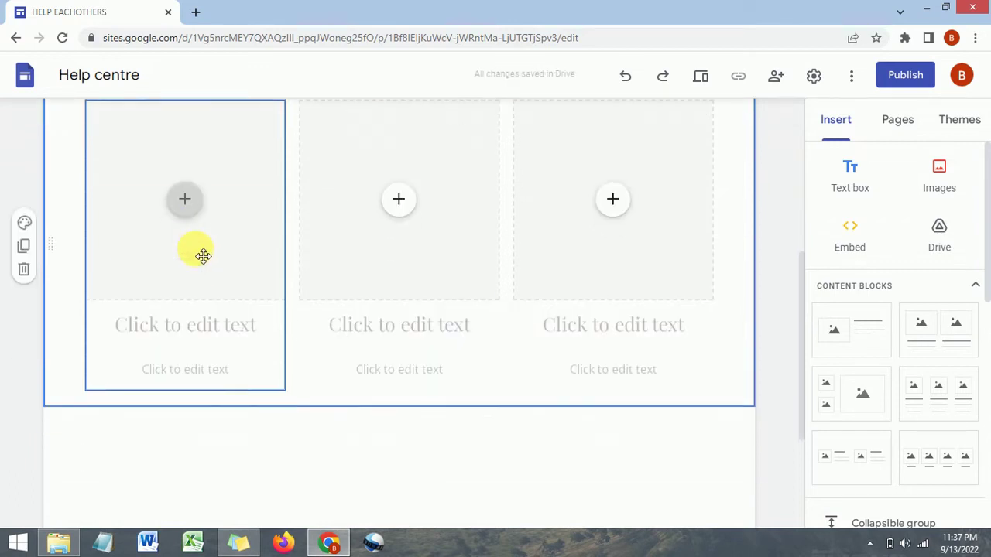
scroll(203, 256, "up", 1)
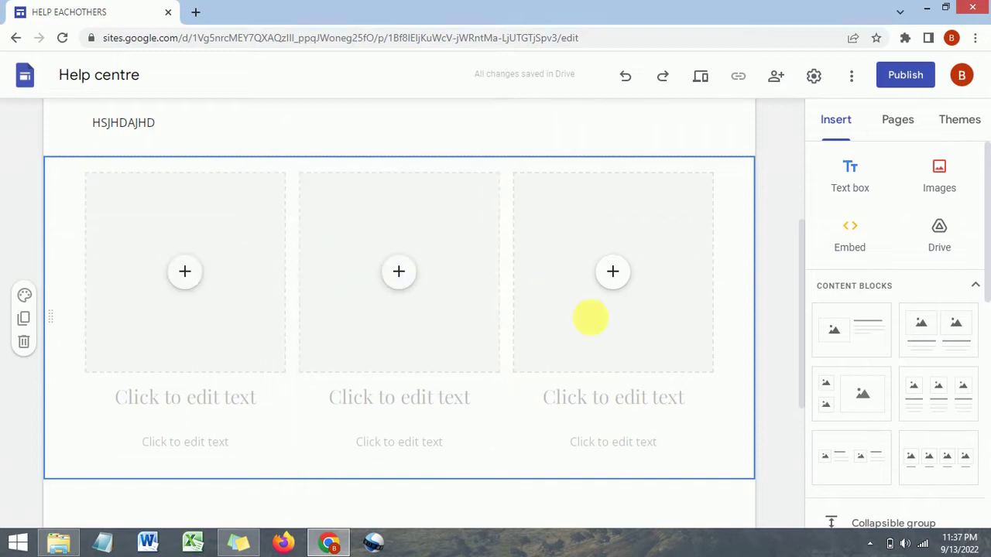
left_click(208, 403)
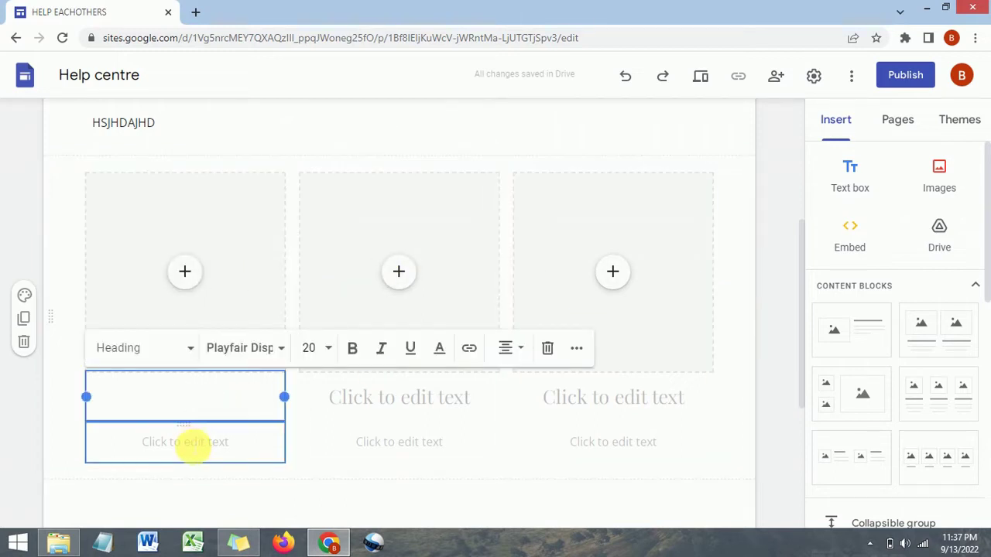
Search Google Images for 'Foods' and insert a food-laden table photo into the first column
left_click(186, 270)
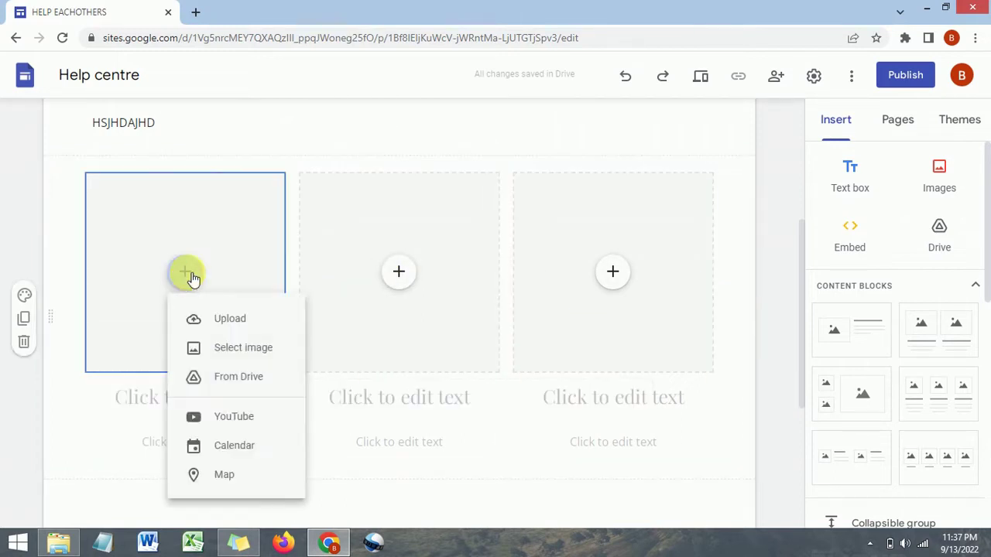
left_click(241, 353)
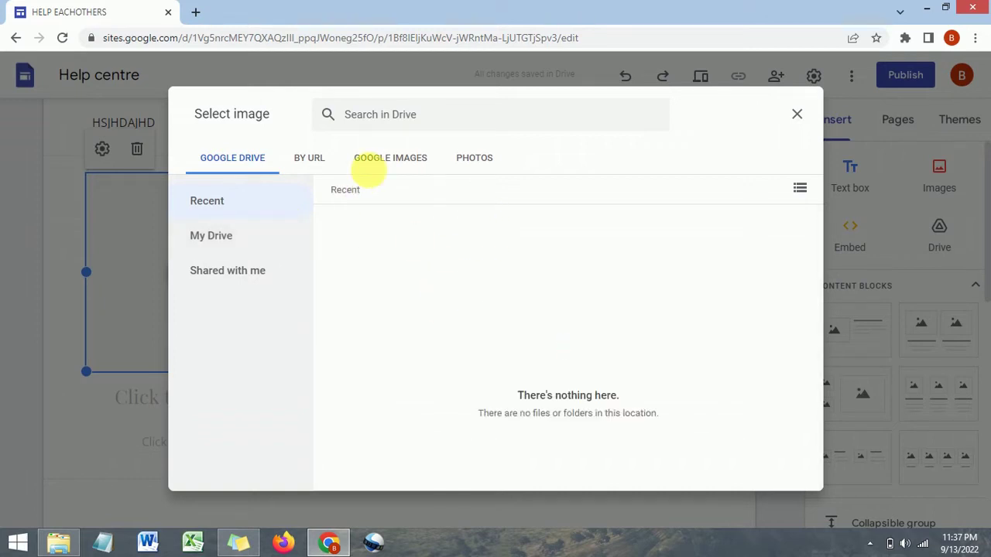
left_click(475, 163)
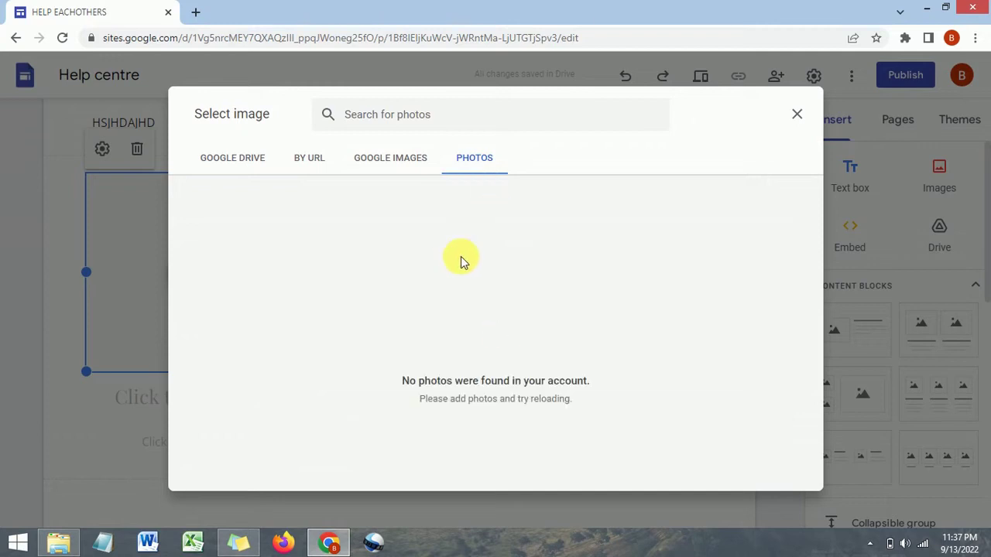
left_click(313, 159)
left_click(226, 162)
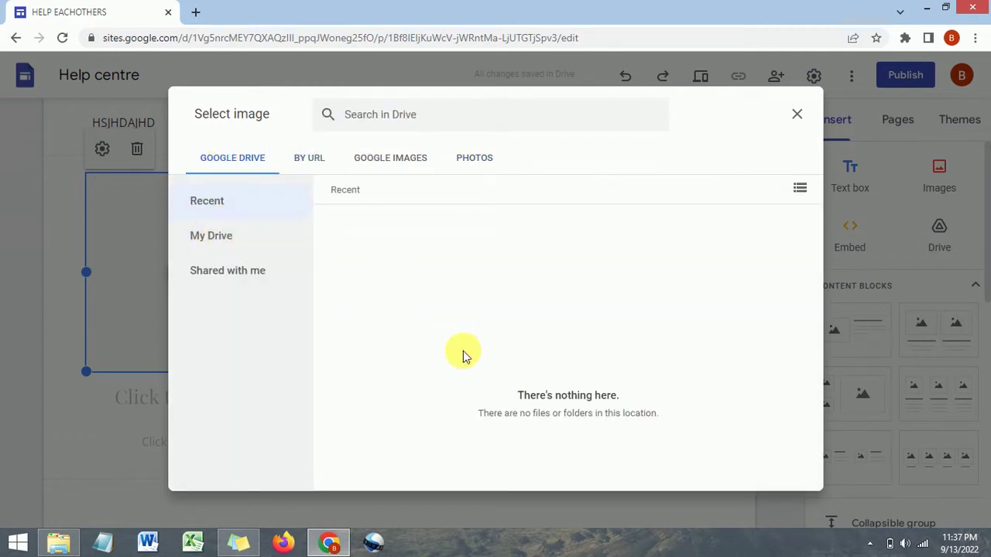
left_click(406, 158)
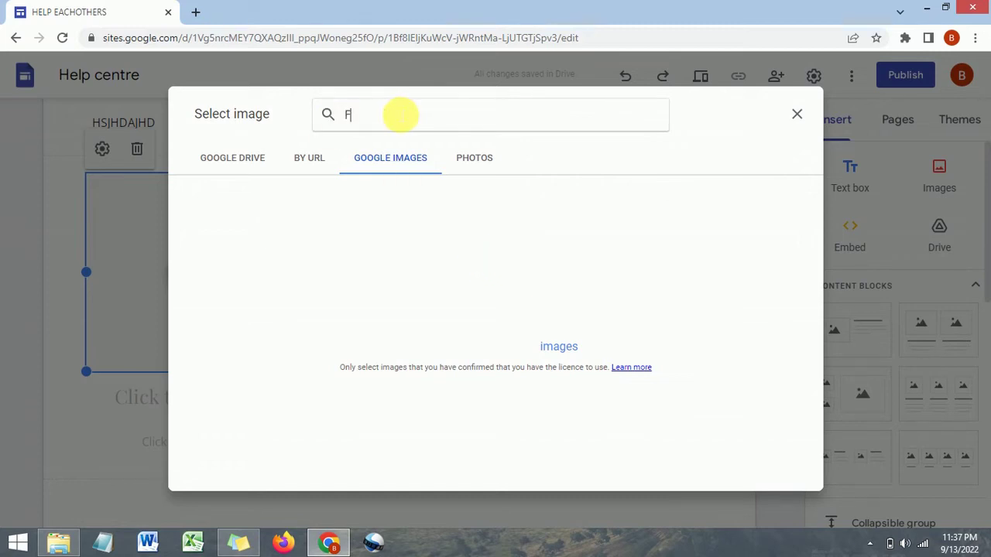
key("Return")
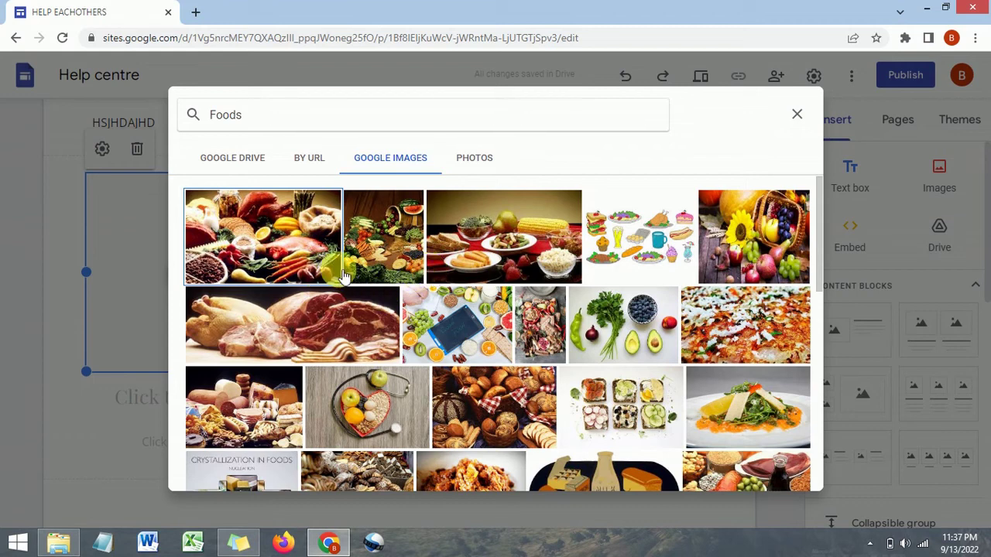
left_click(523, 248)
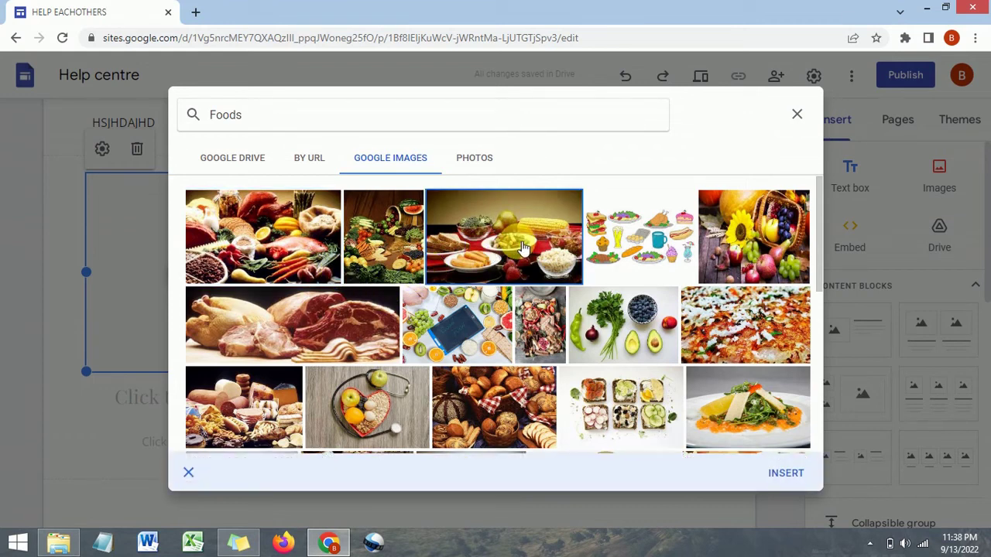
left_click(785, 474)
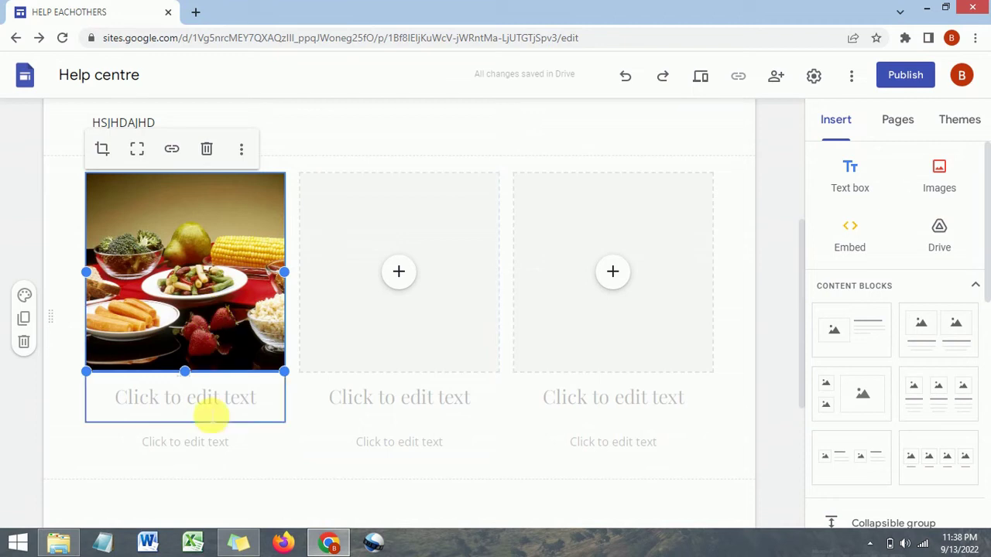
Title the first column 'Tasty Foods' beneath the food photo
left_click(202, 401)
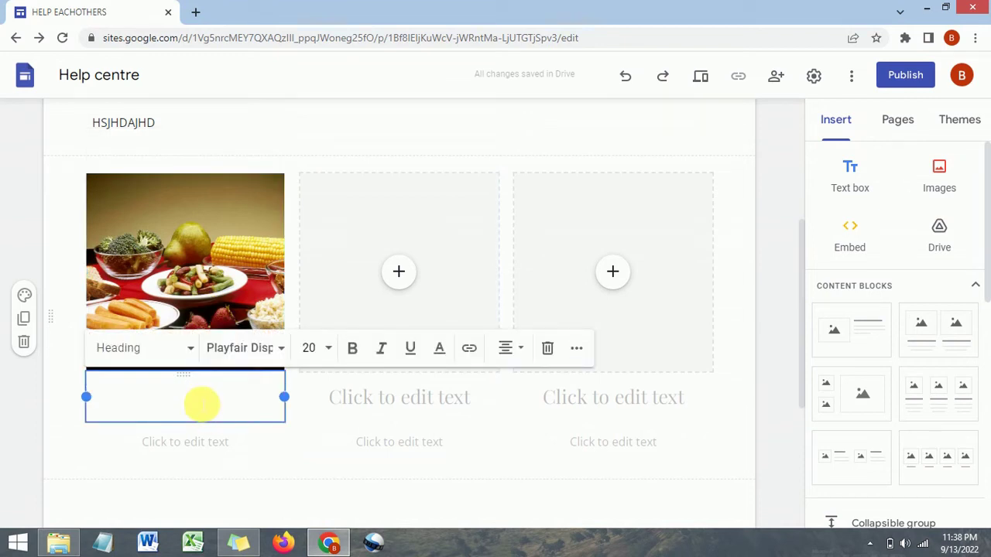
type("Tasty ")
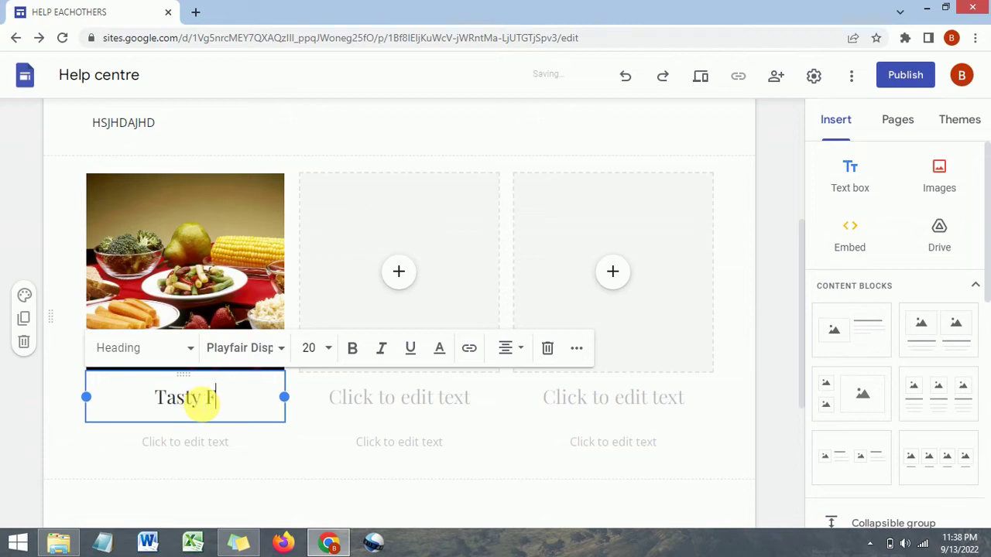
type("Food")
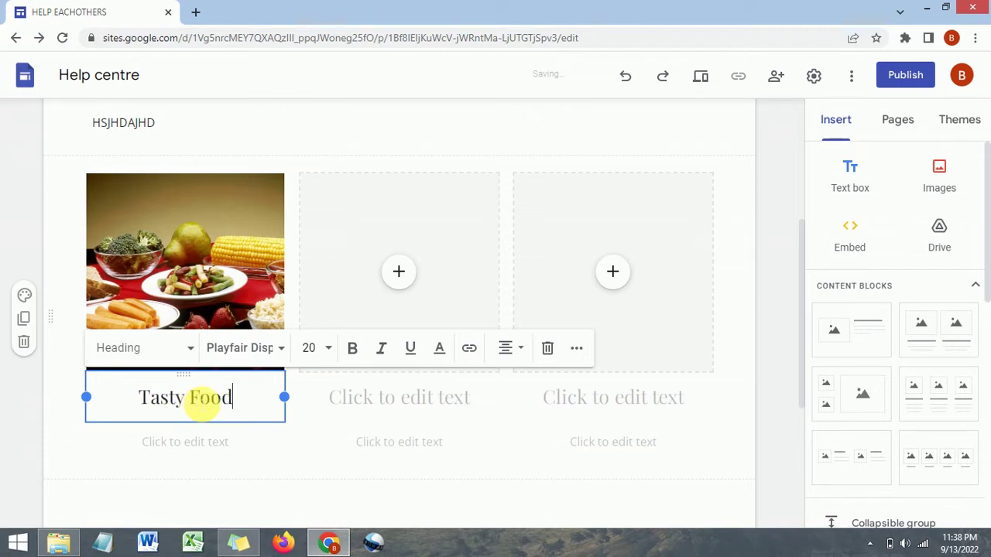
type("s")
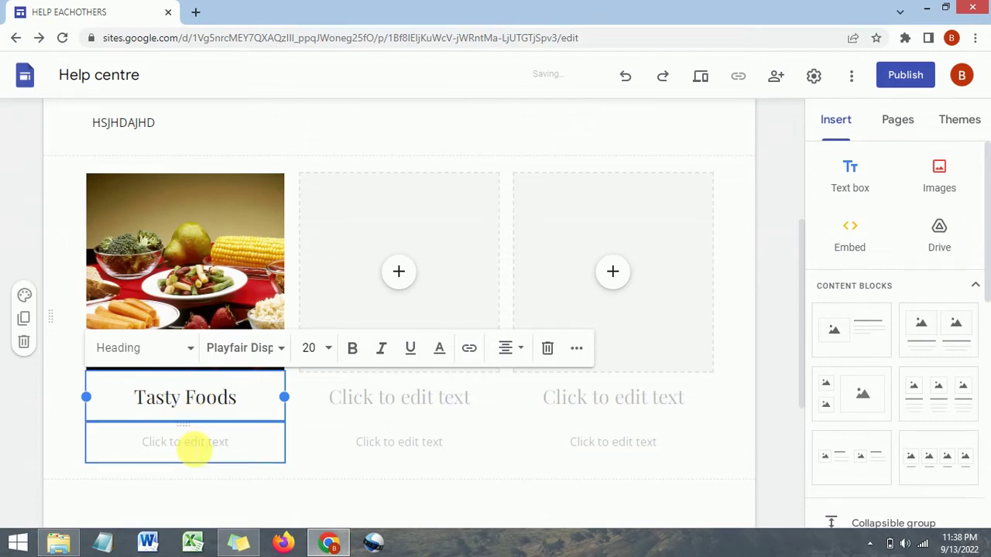
left_click(194, 450)
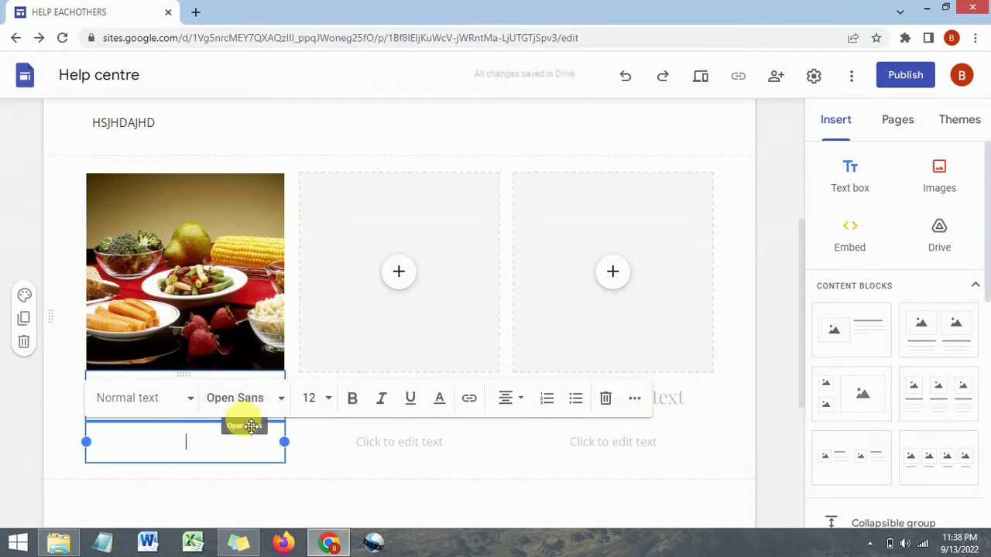
left_click(402, 277)
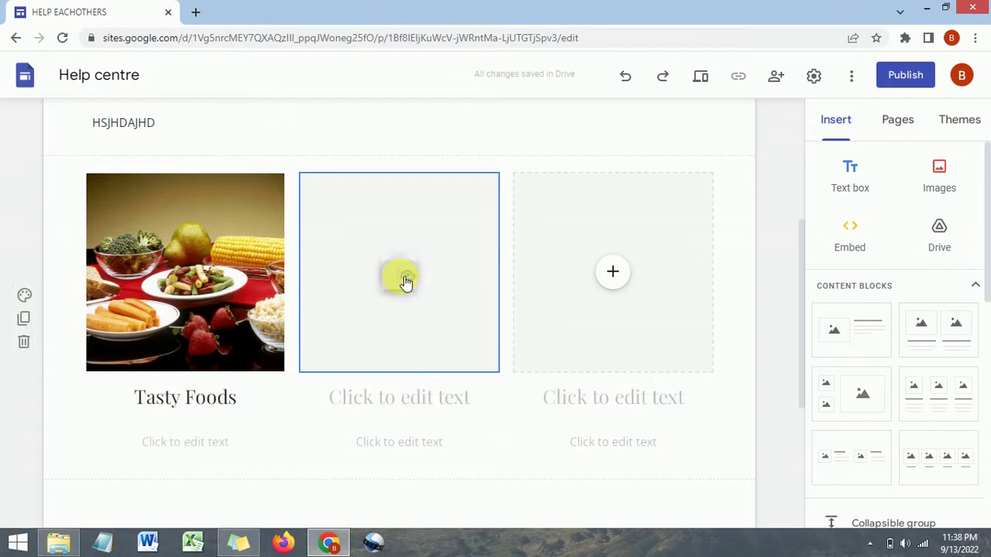
left_click(404, 278)
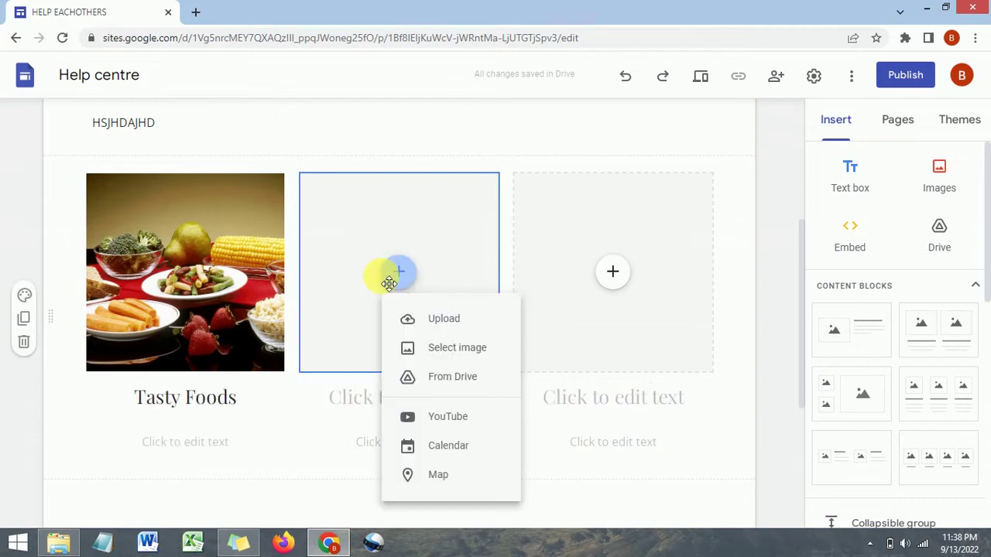
Fill the middle column with a Google Images 'pizza' photo and head it 'Tasty Pizza'
left_click(438, 352)
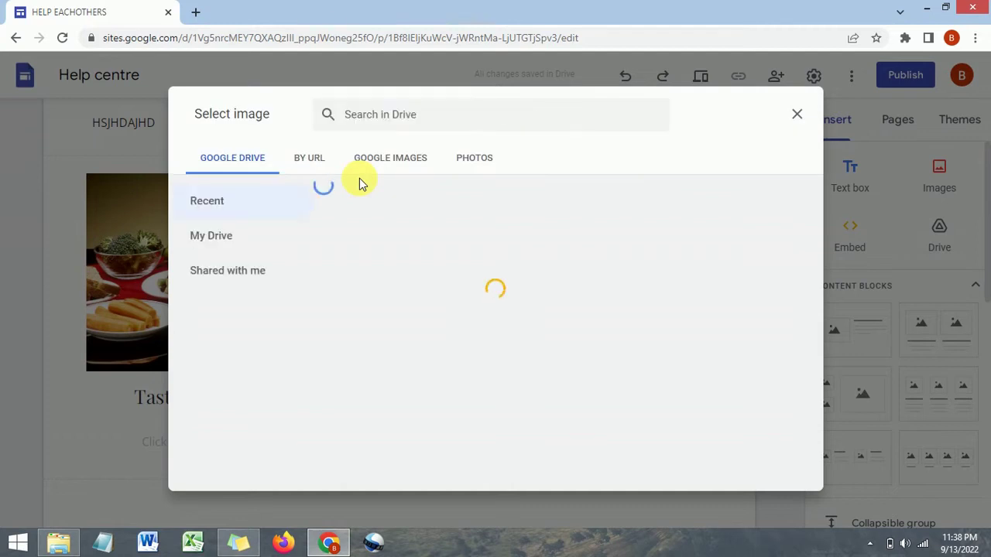
left_click(387, 160)
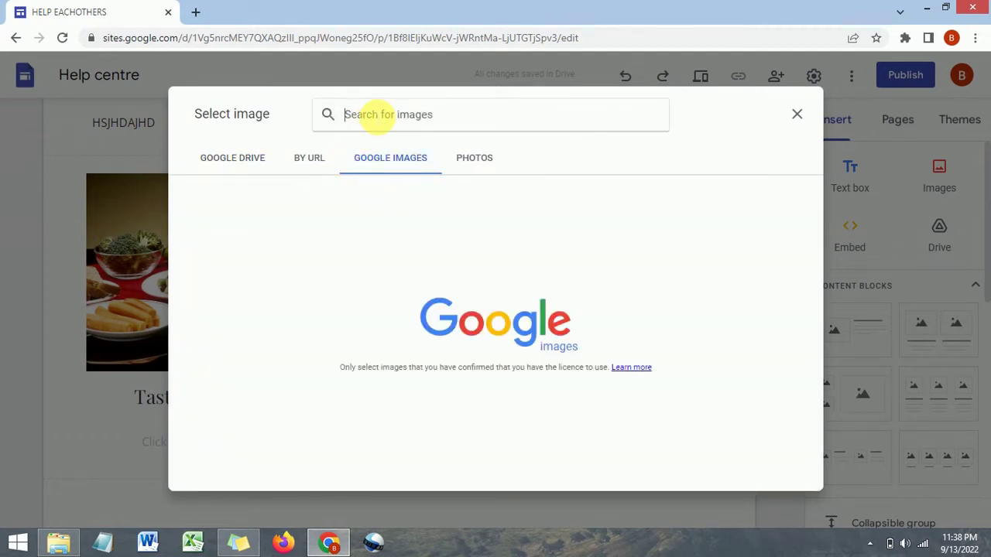
type("pizza")
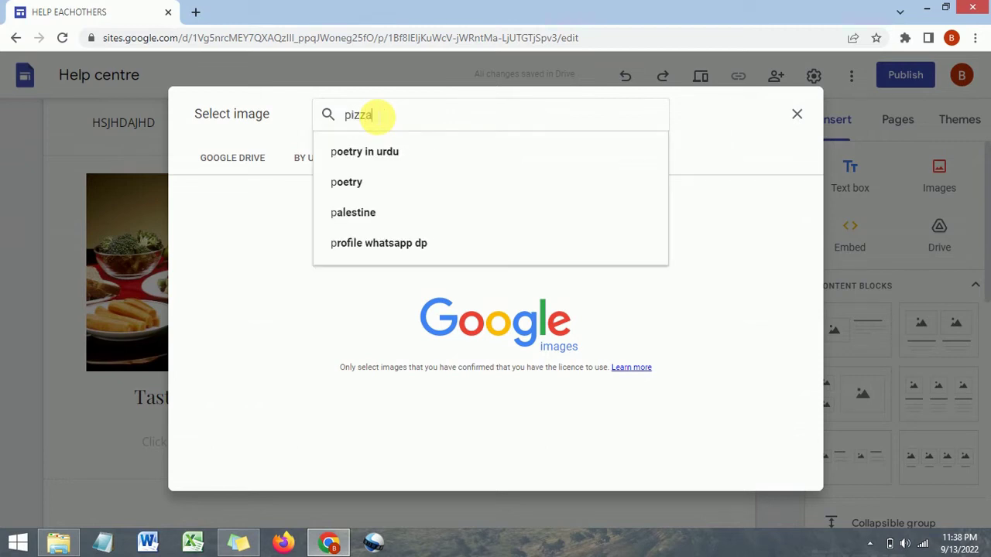
key("Return")
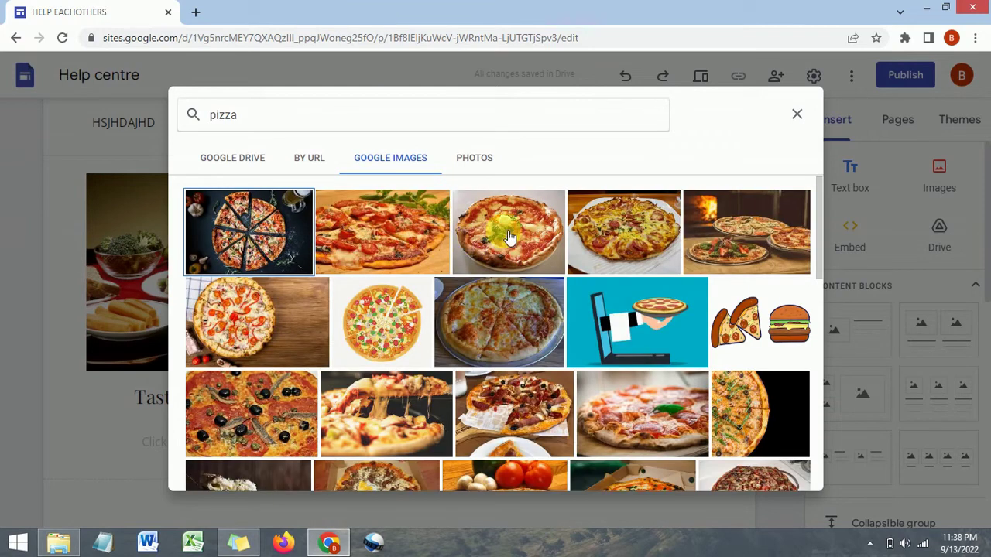
left_click(506, 229)
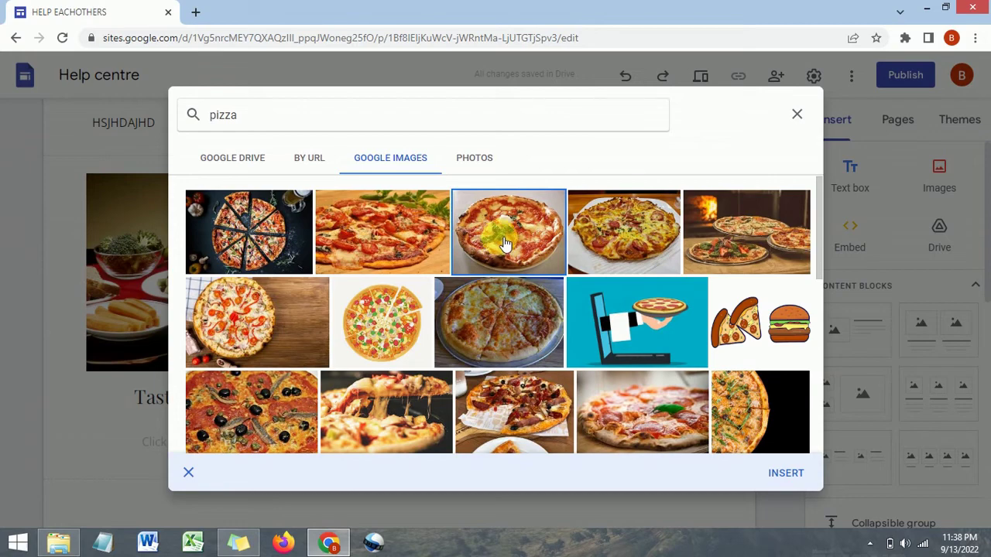
left_click(788, 477)
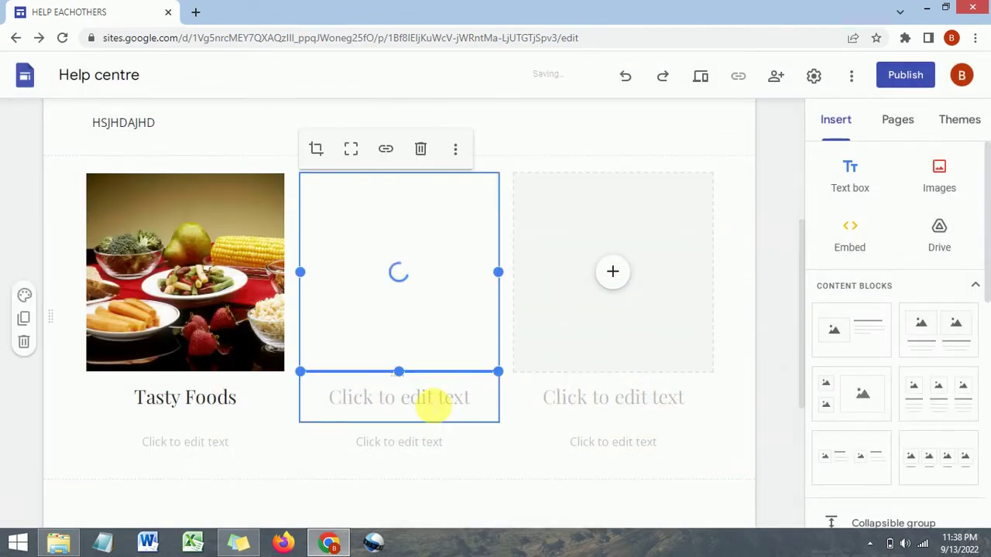
left_click(433, 404)
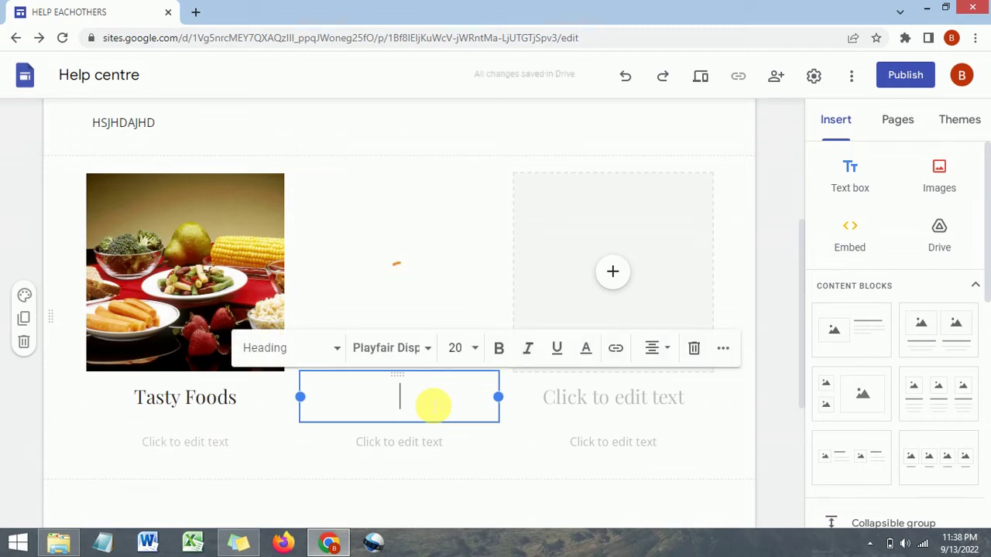
type("Tasty")
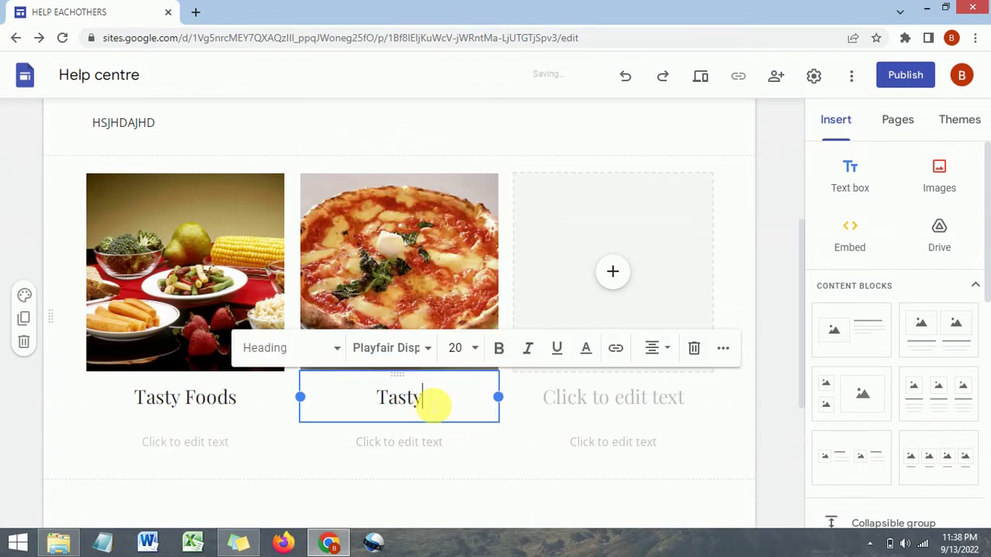
type(" Pizza")
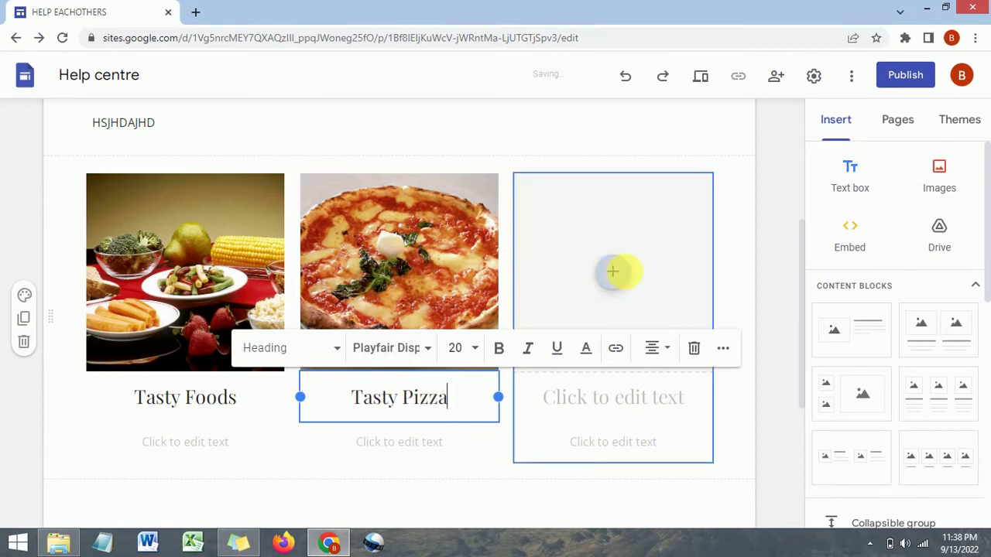
Search Google Images for burger and insert a burger photo into the third column
left_click(619, 276)
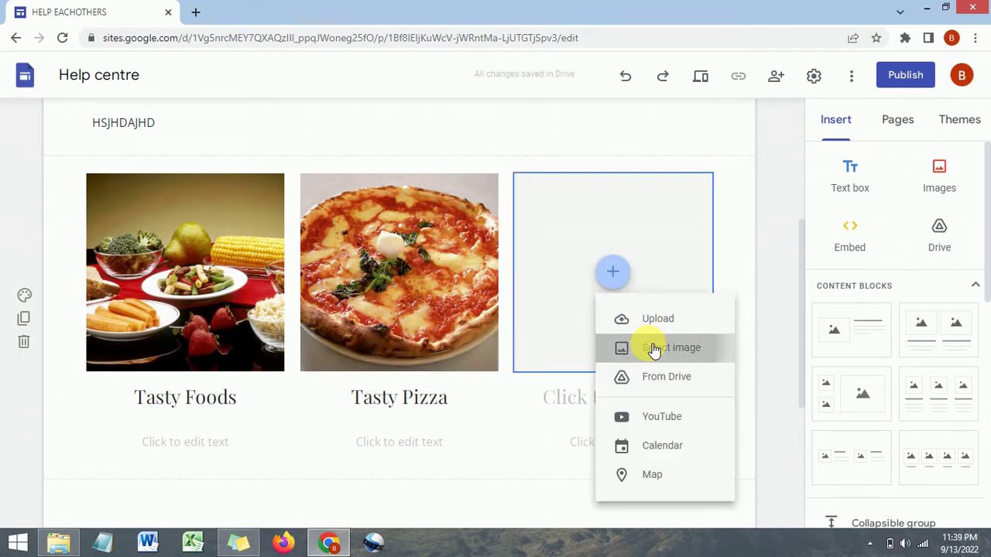
left_click(654, 351)
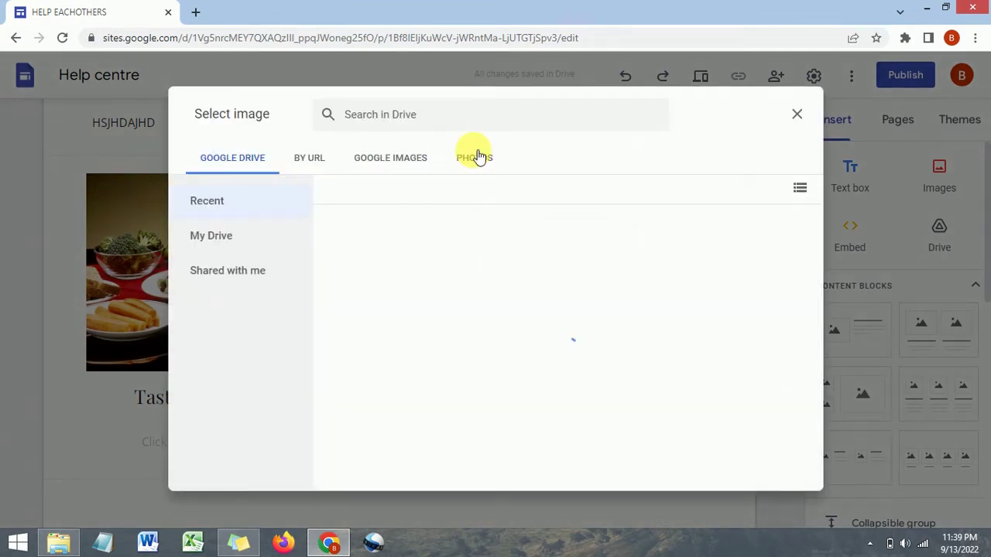
left_click(389, 166)
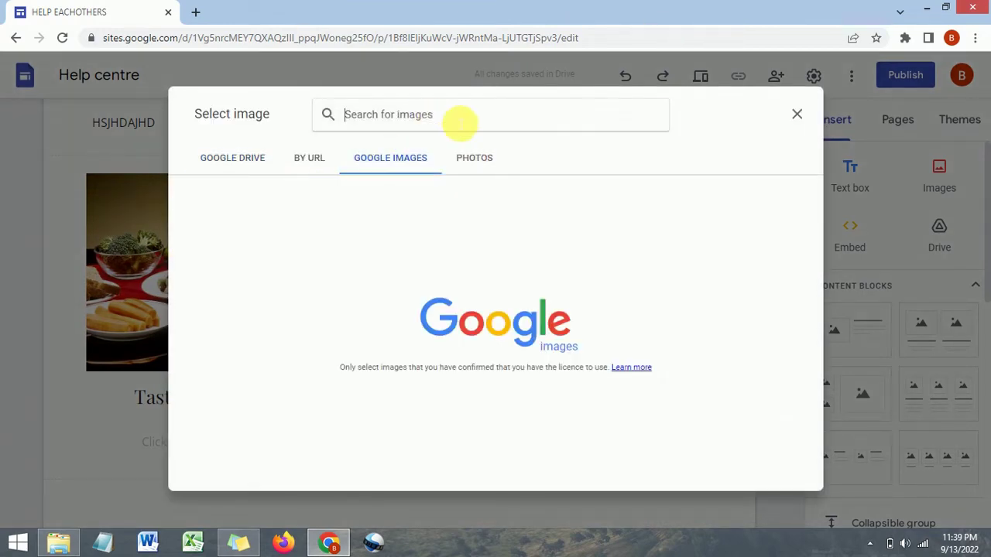
type("burg")
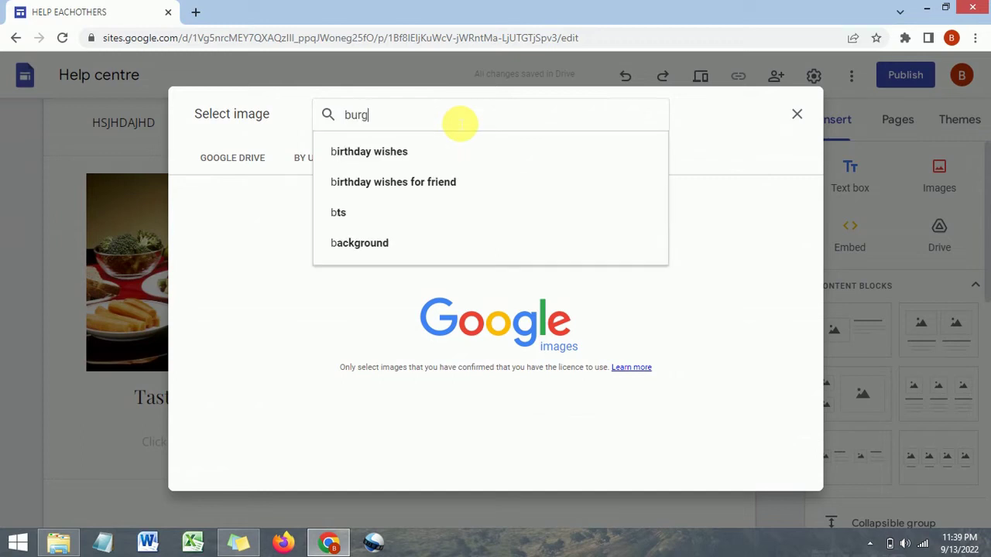
type("er")
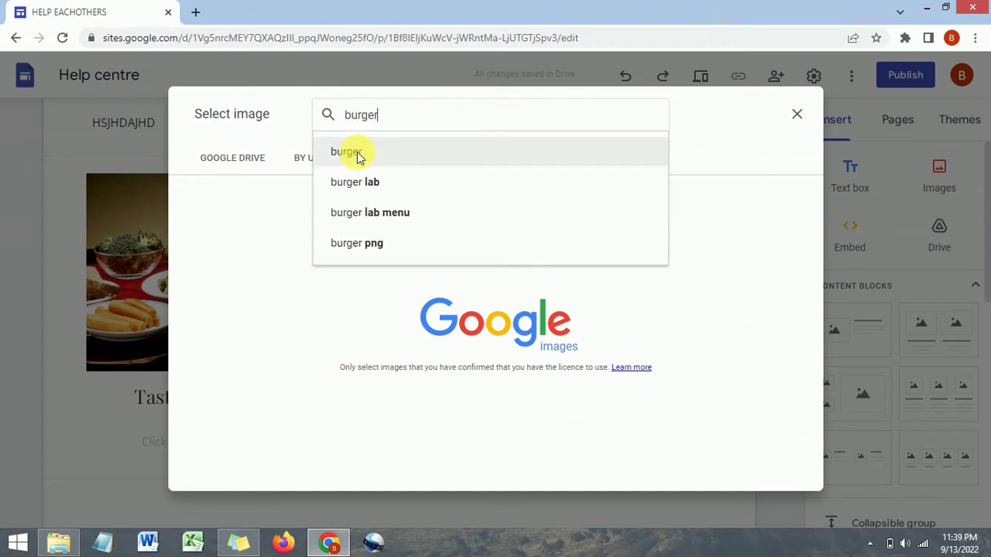
left_click(362, 154)
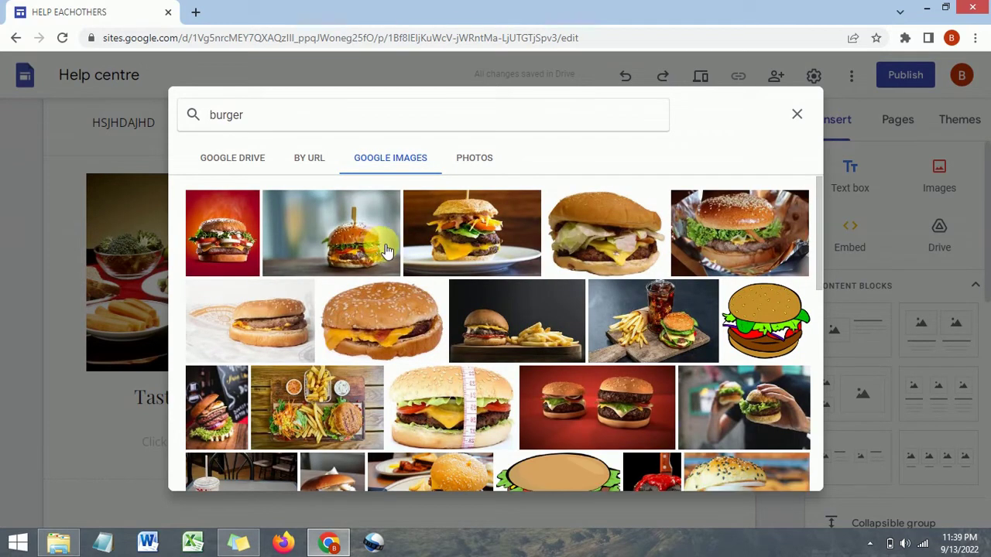
left_click(480, 267)
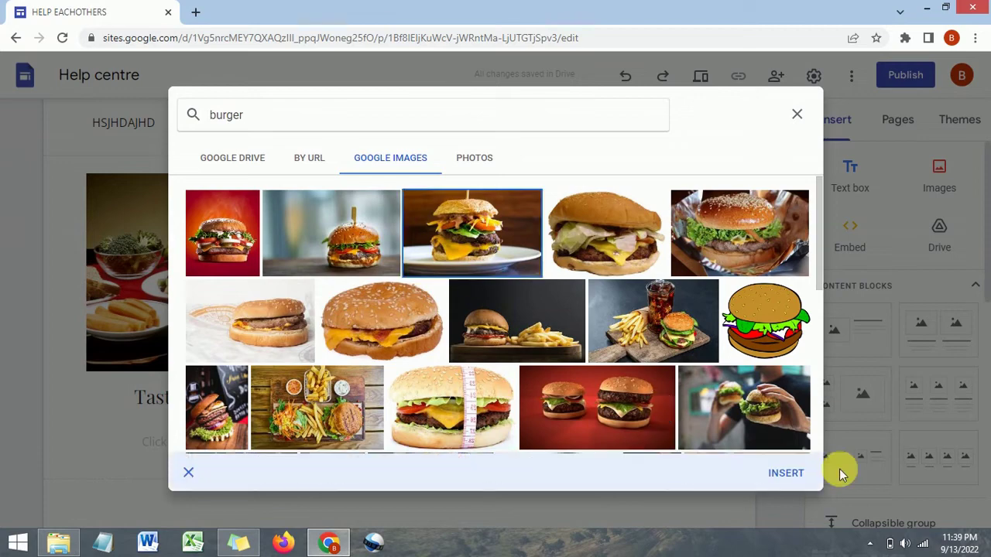
left_click(785, 473)
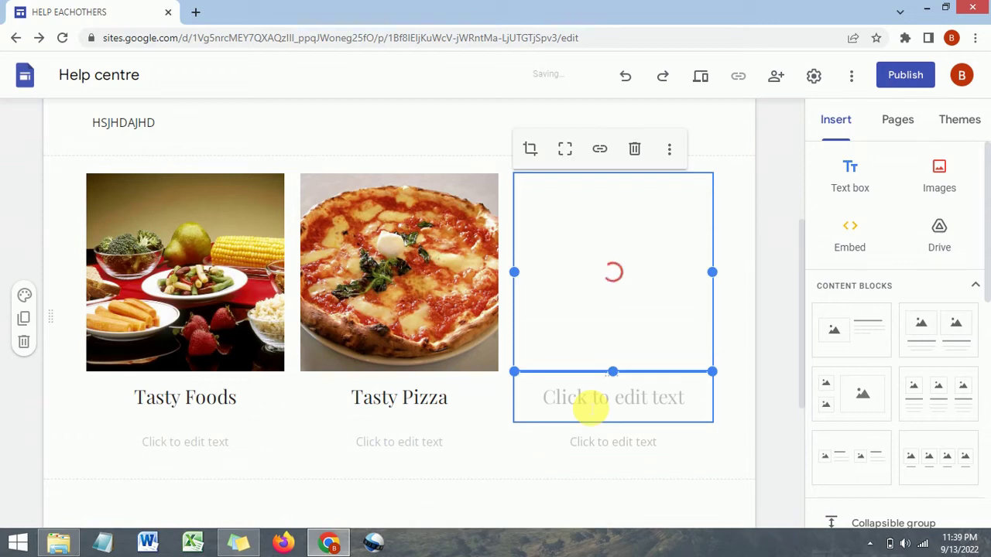
Give the third column the heading 'Fast Food'
left_click(590, 398)
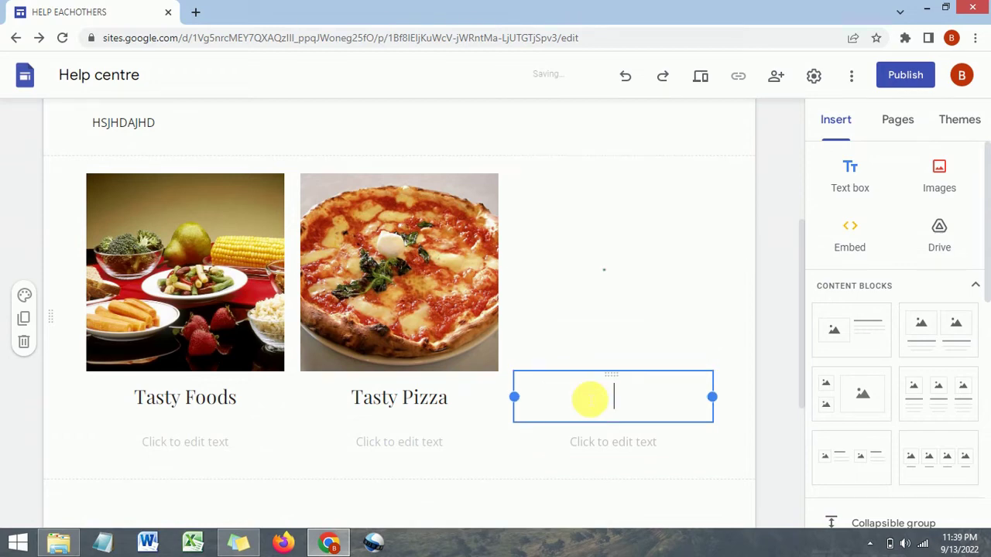
type("F")
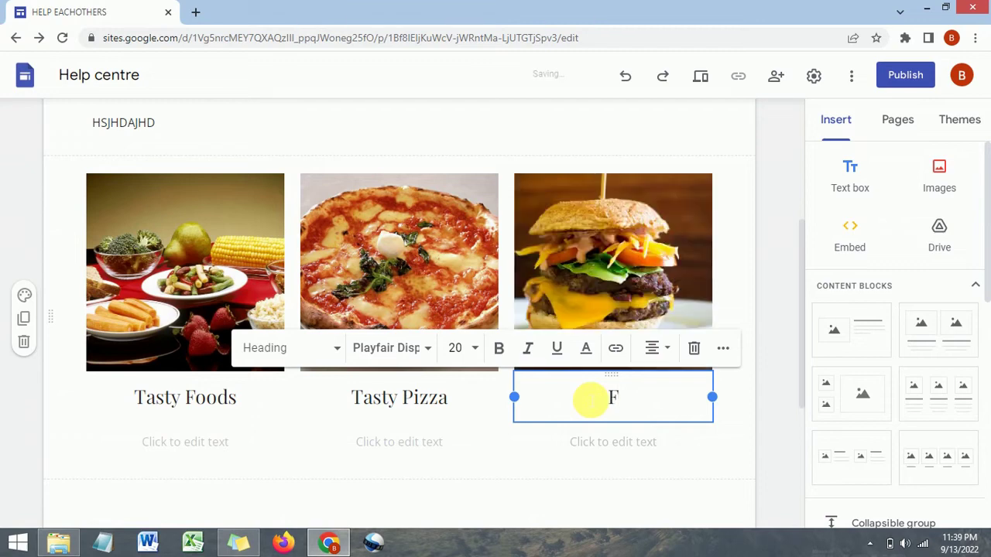
type("ast Food")
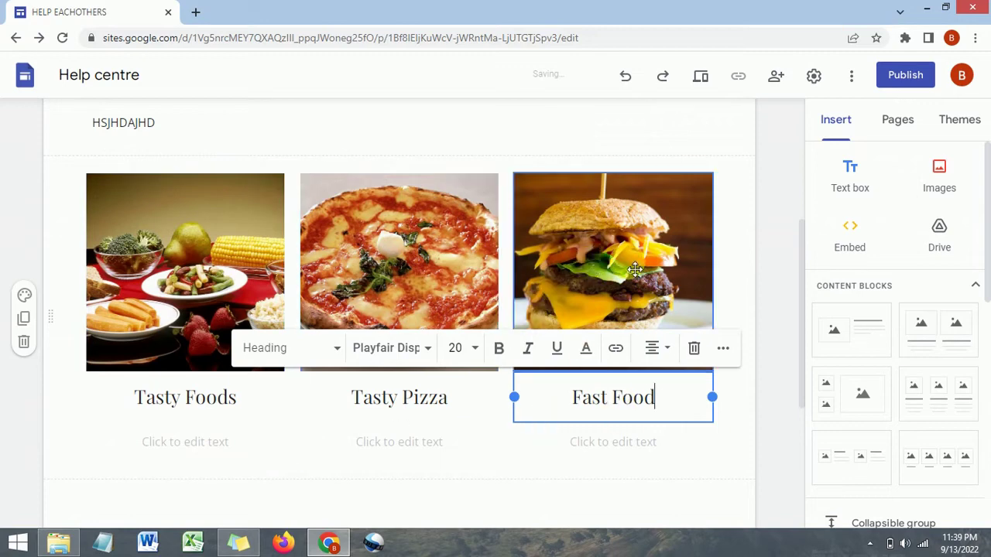
scroll(633, 269, "down", 4)
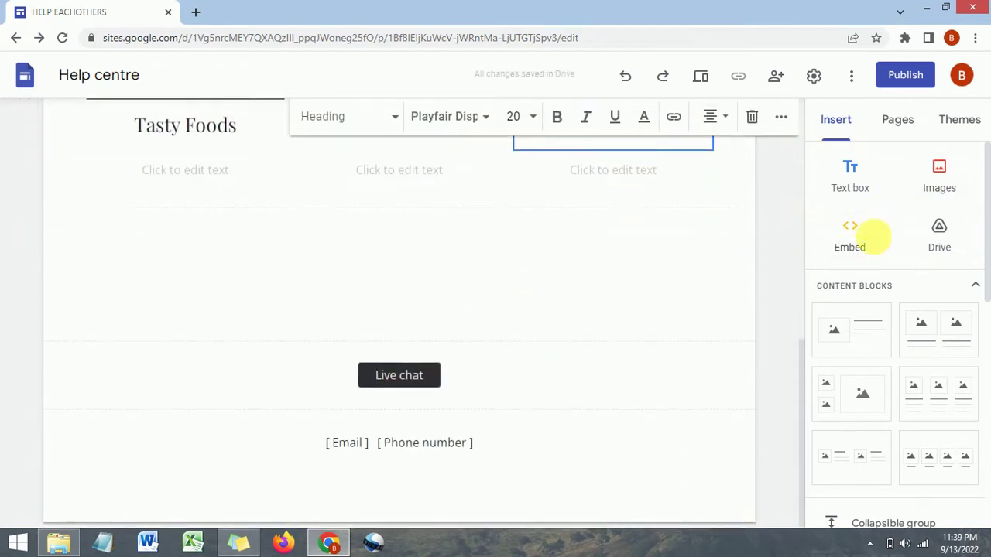
left_click(850, 244)
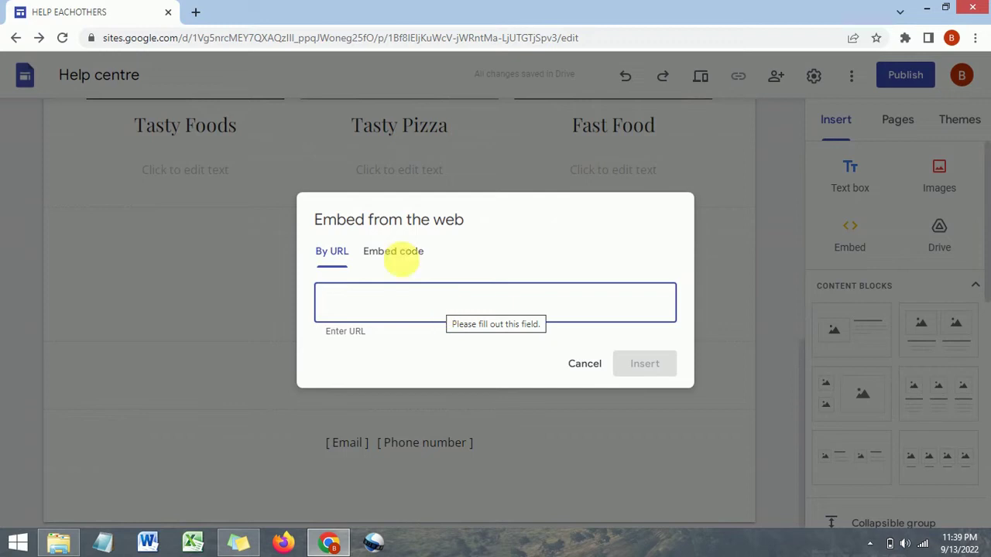
left_click(393, 251)
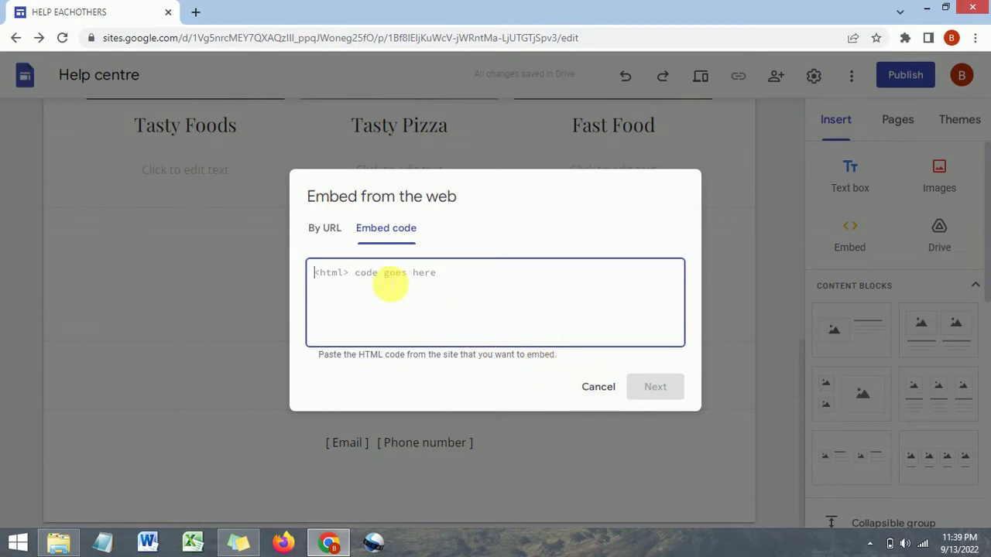
left_click(600, 387)
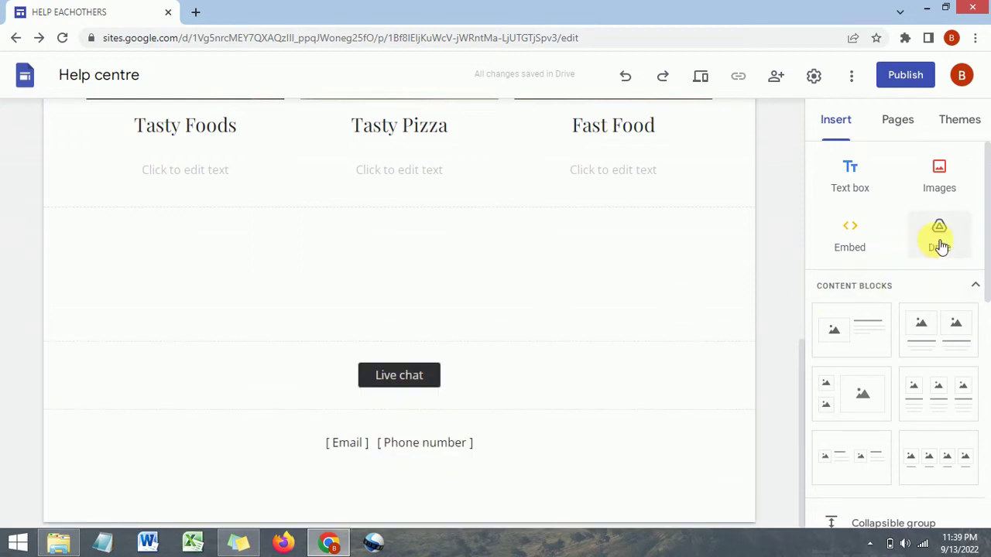
Start a social media links block, leave all link fields empty, and cancel it
scroll(938, 247, "down", 1)
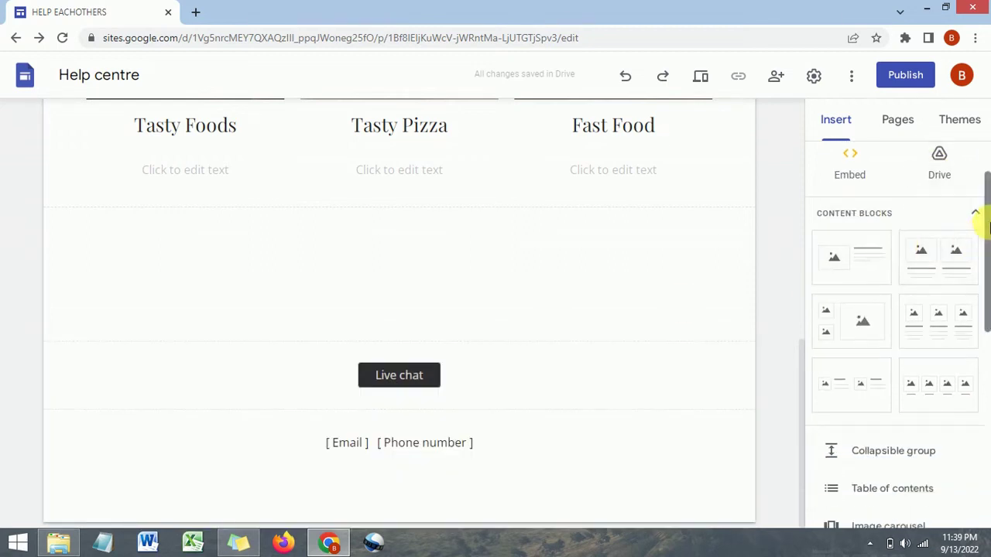
scroll(983, 248, "down", 1)
scroll(976, 294, "down", 4)
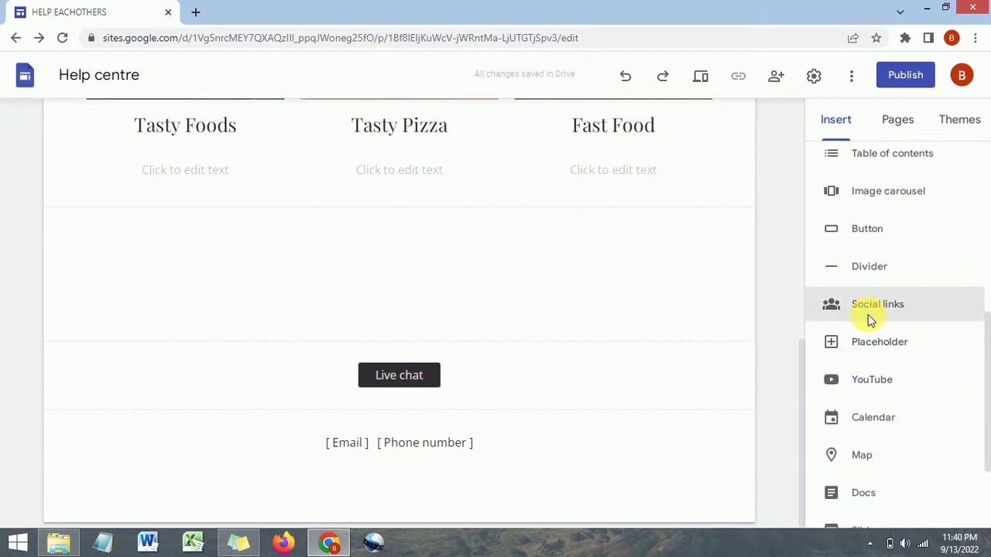
left_click(868, 312)
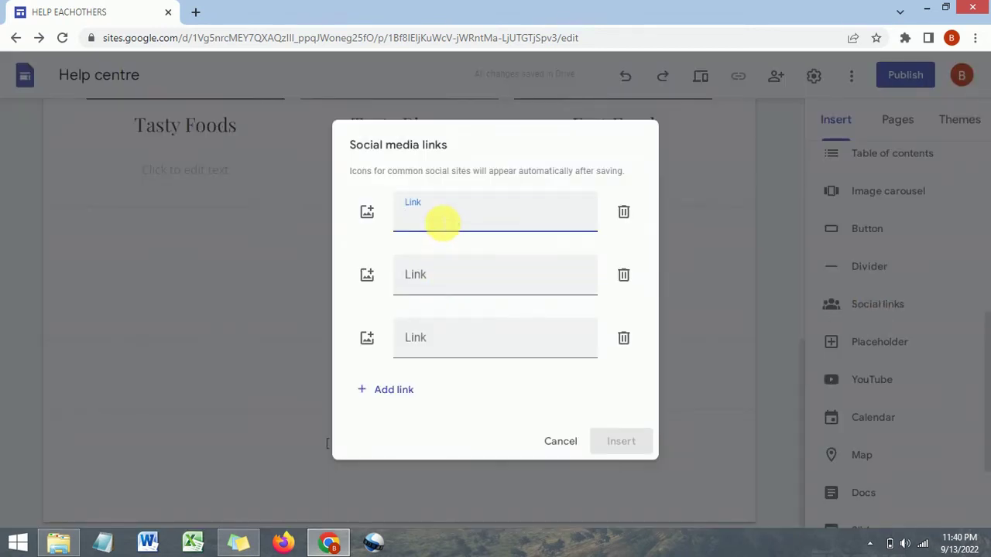
left_click(438, 288)
left_click(438, 341)
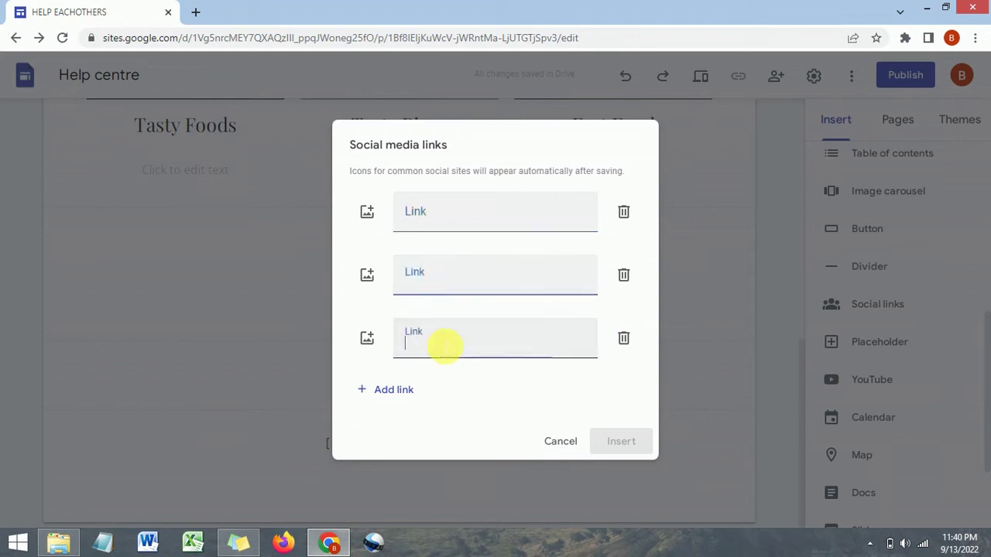
left_click(394, 393)
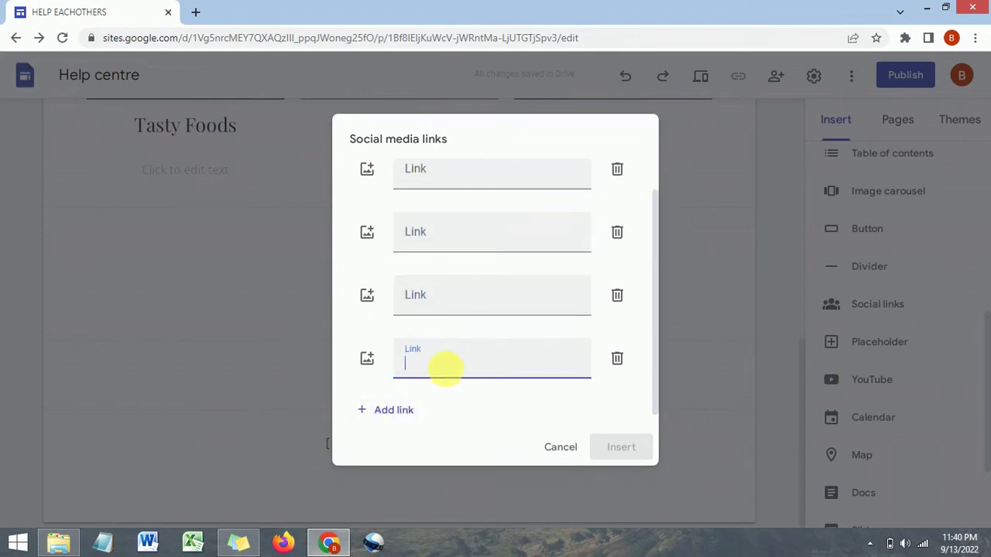
scroll(436, 336, "down", 1)
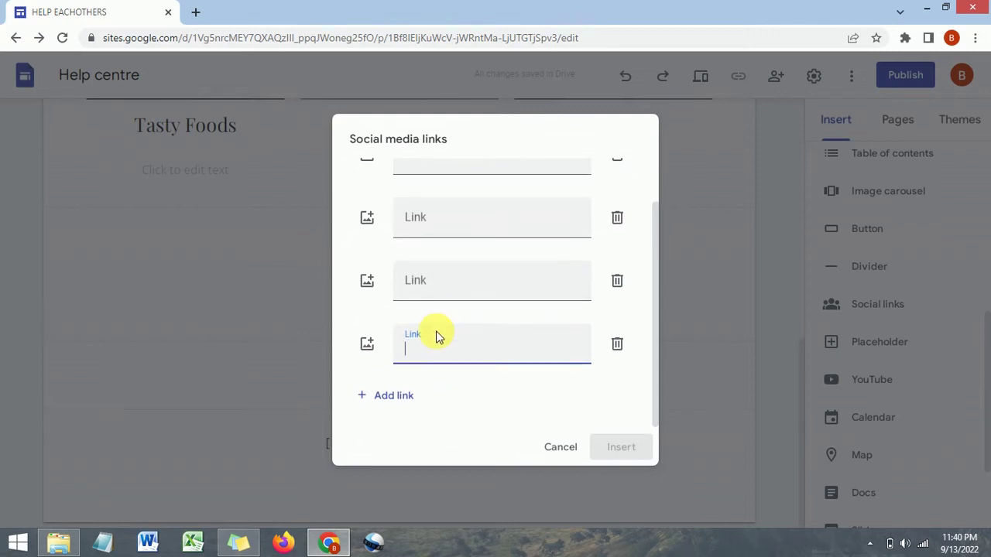
scroll(437, 335, "up", 2)
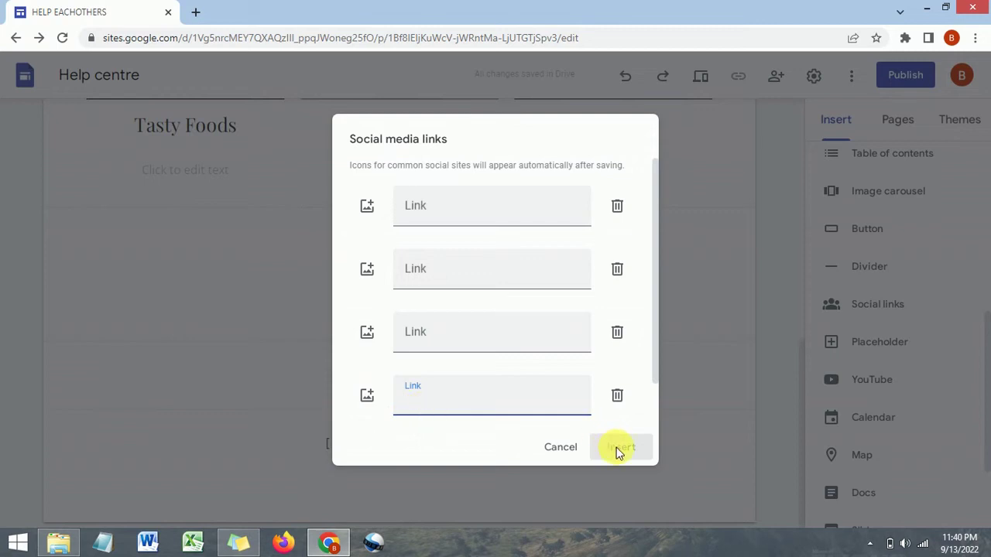
left_click(558, 450)
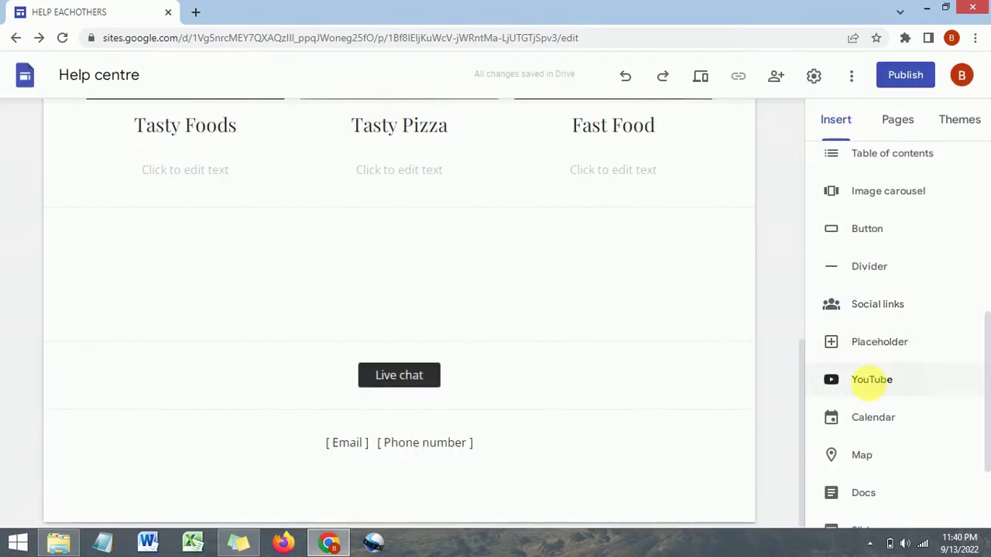
Search YouTube for 'burger' and insert 'My Favourite Burger #Shorts #Streetfood' onto the page
left_click(868, 384)
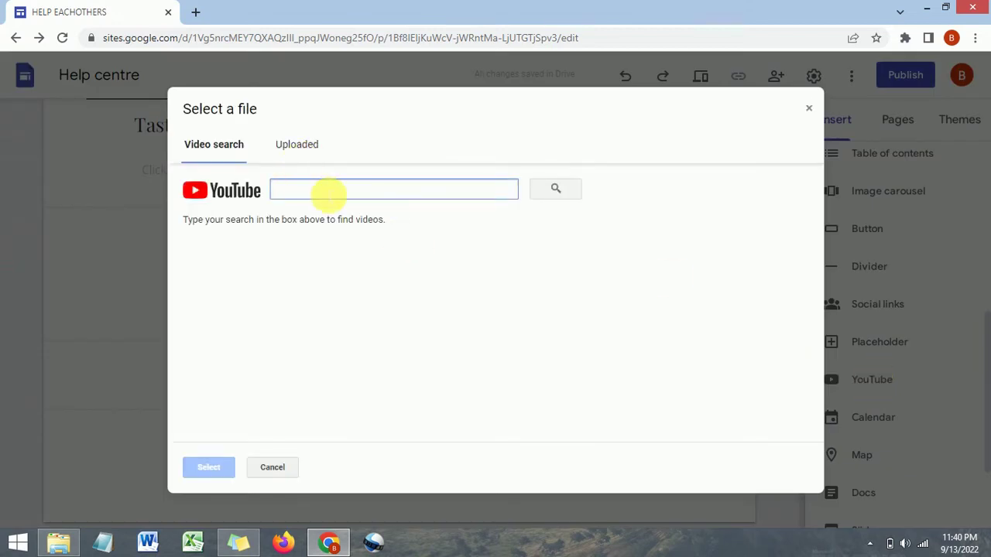
type("burge")
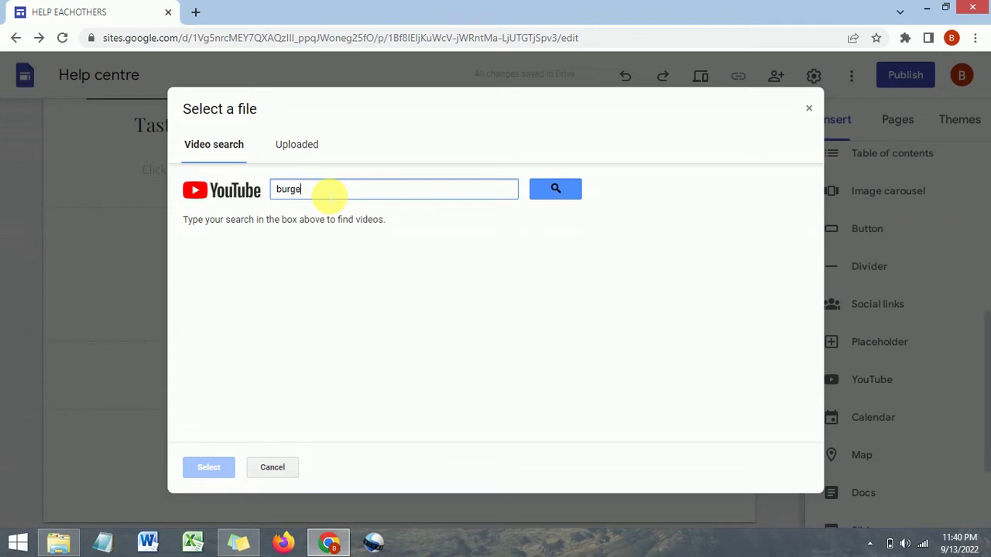
type("r")
left_click(557, 189)
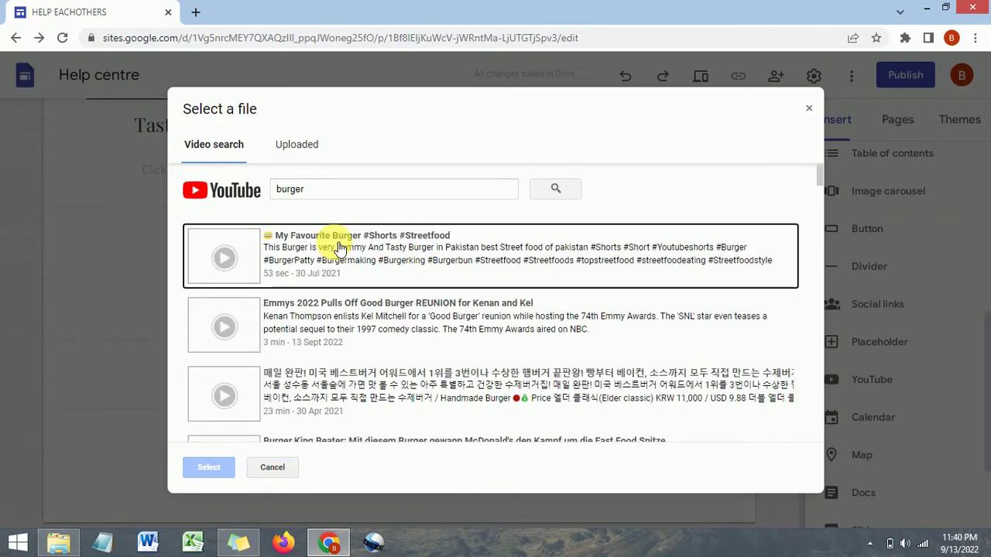
left_click(382, 248)
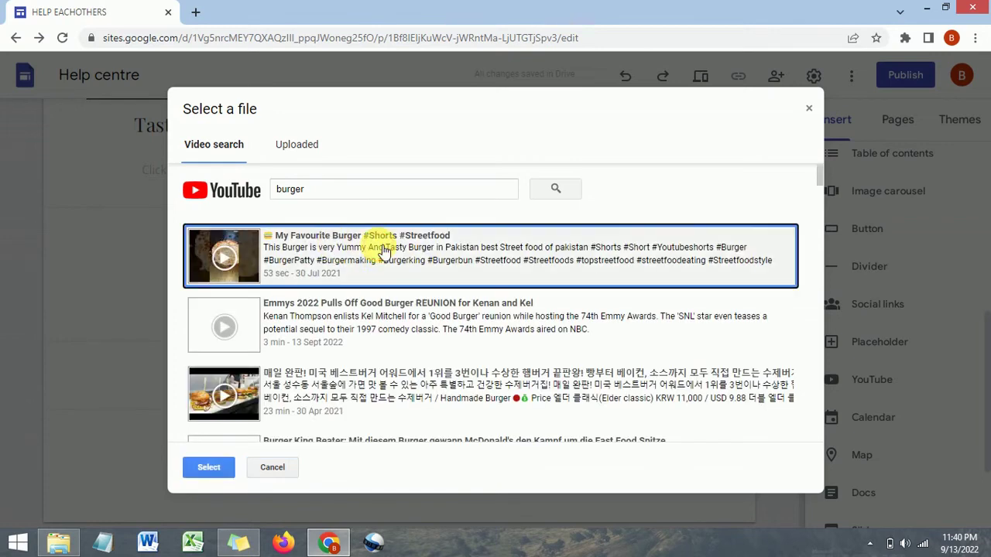
left_click(209, 468)
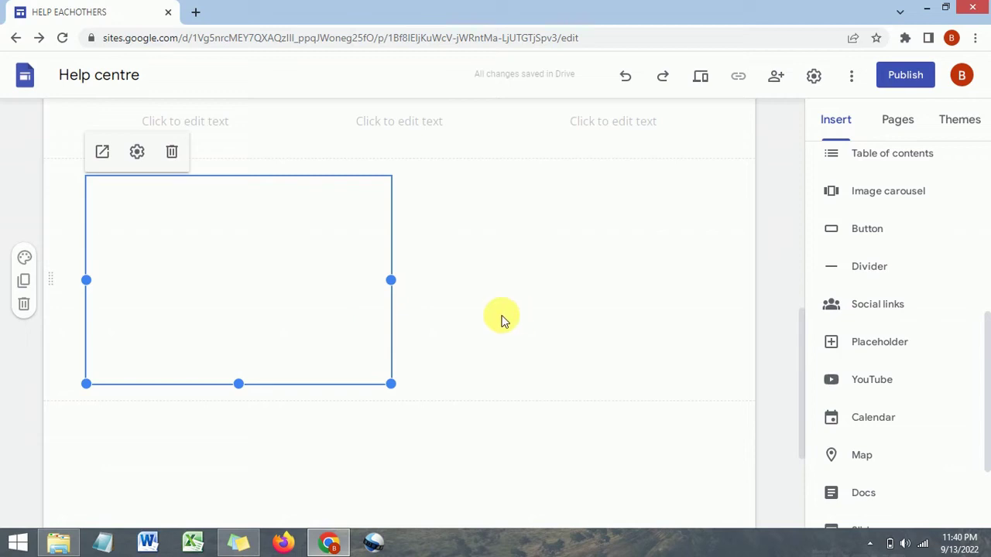
scroll(502, 319, "down", 3)
scroll(502, 320, "up", 2)
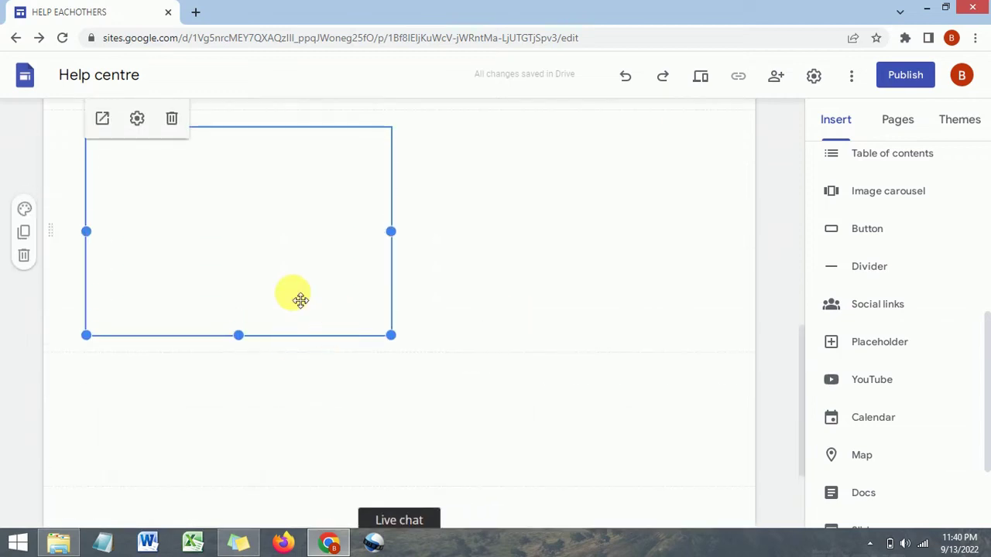
scroll(467, 260, "up", 5)
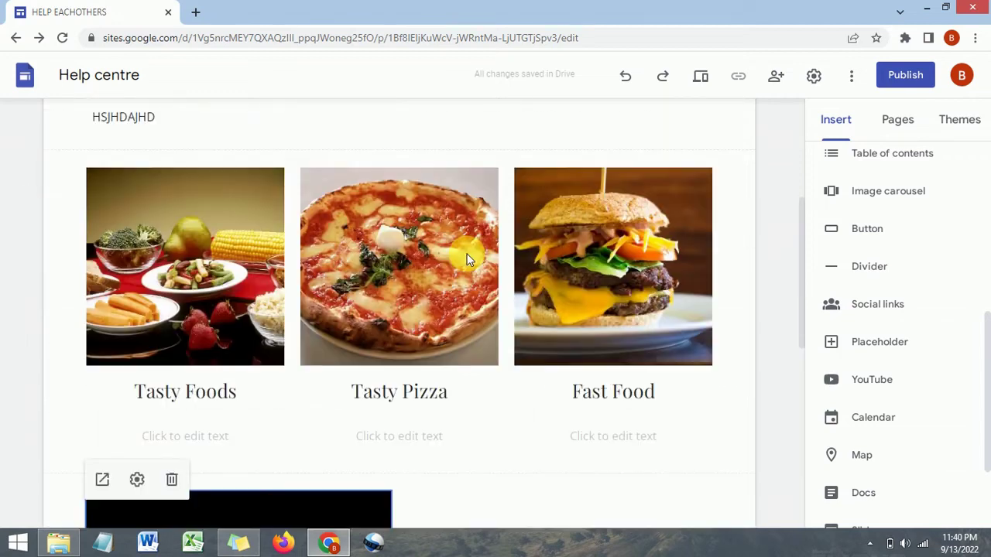
scroll(467, 260, "up", 1)
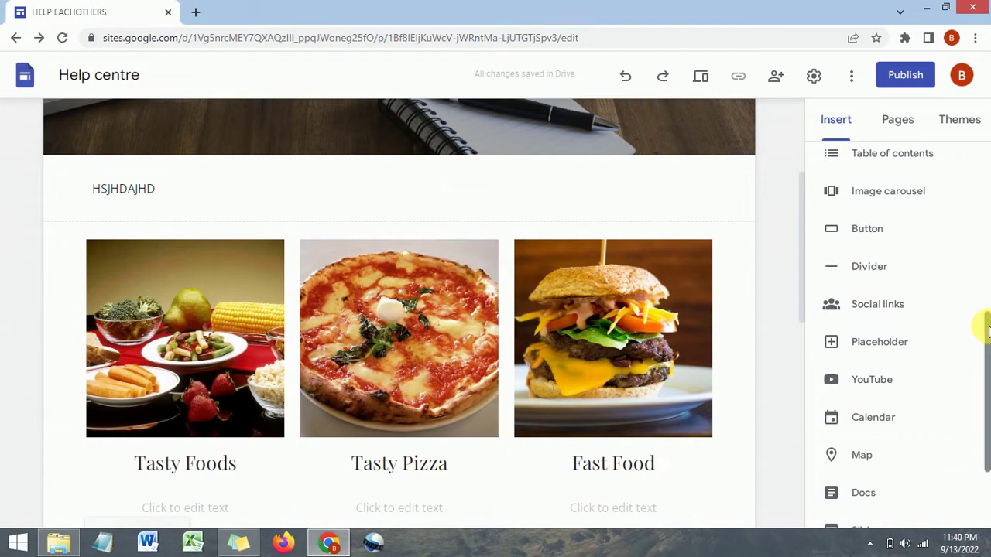
left_click_drag(980, 325, 982, 354)
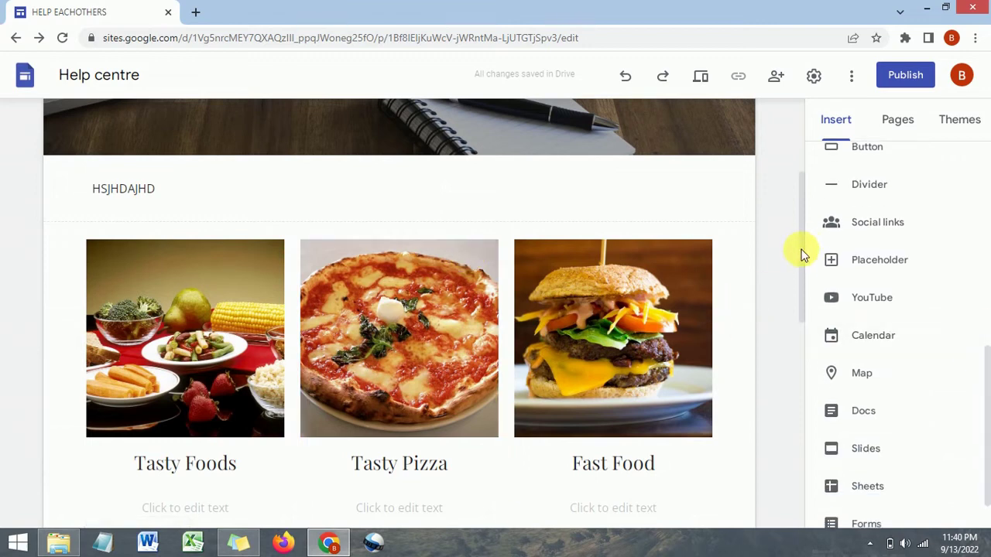
left_click_drag(803, 250, 798, 333)
left_click(276, 394)
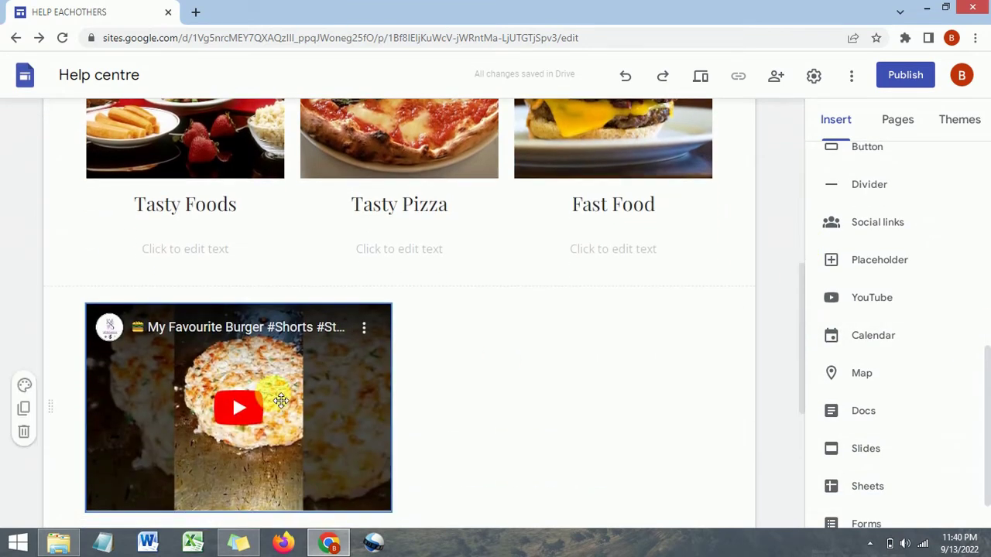
left_click(177, 155)
left_click(316, 438)
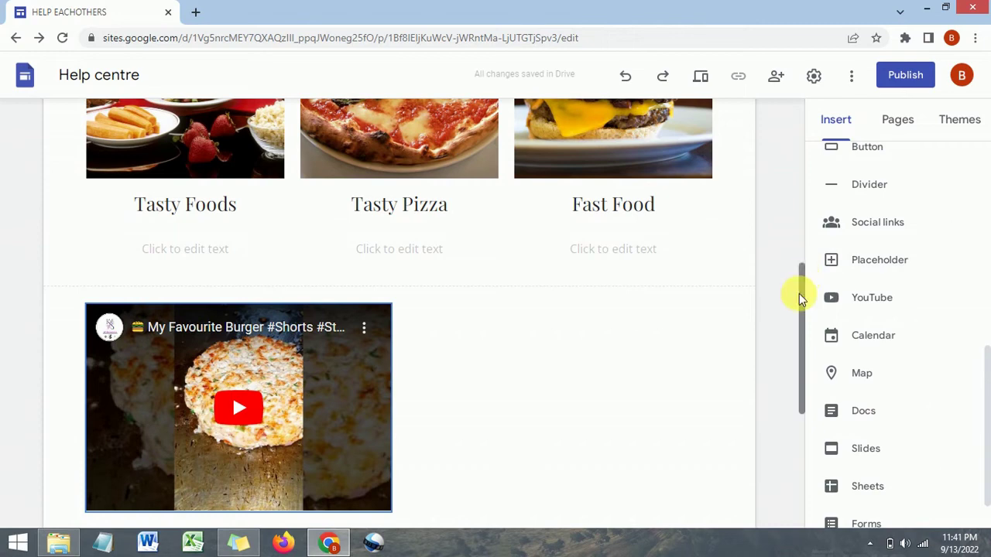
scroll(799, 293, "down", 1)
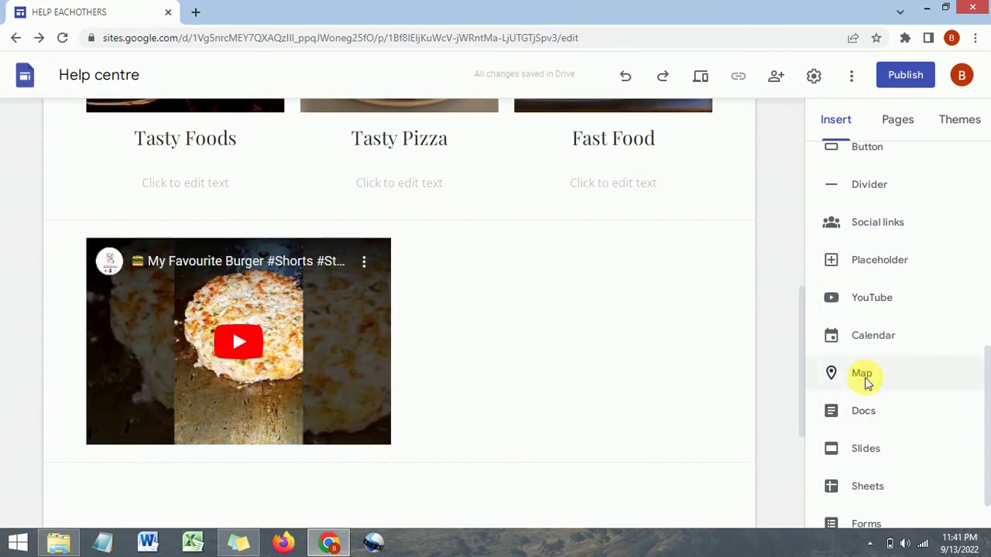
left_click(864, 376)
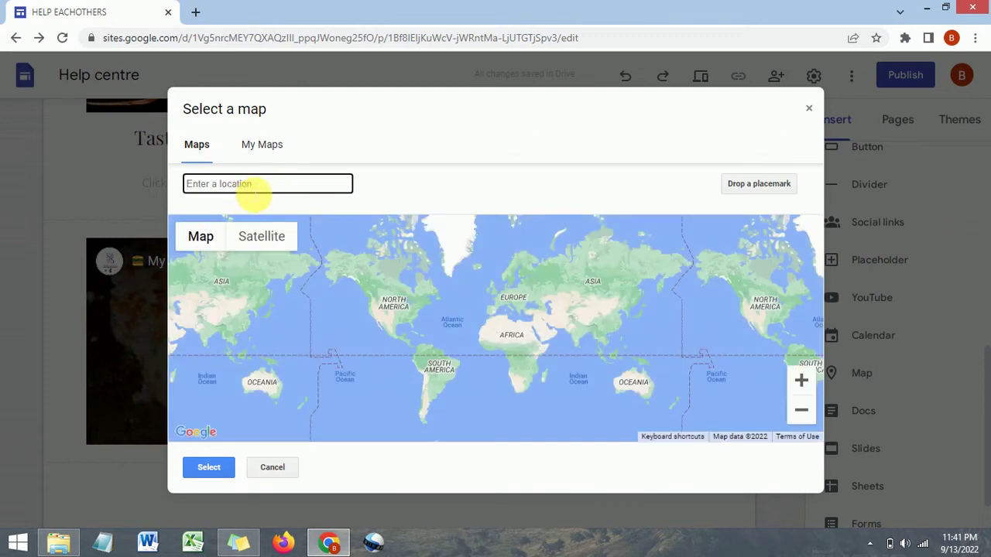
left_click(273, 467)
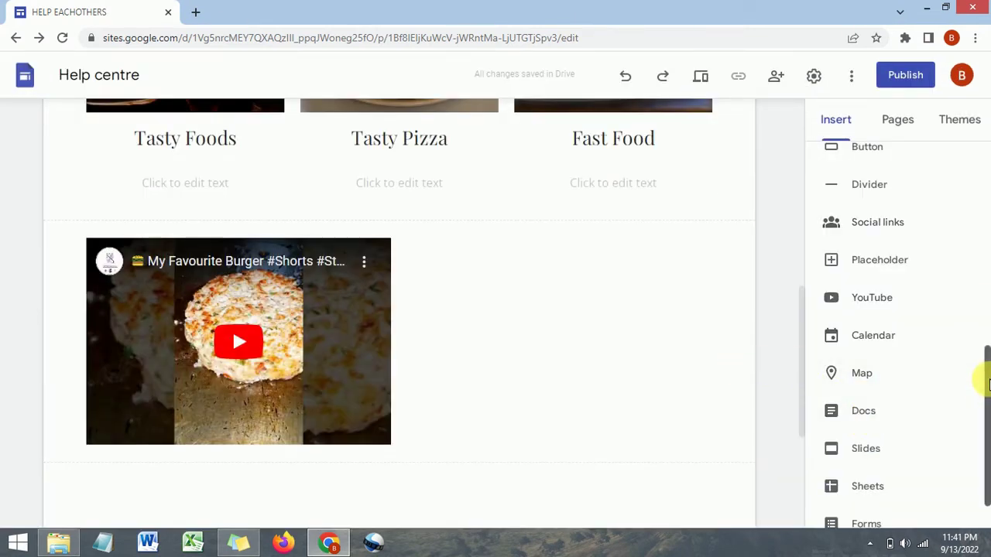
left_click_drag(989, 383, 980, 398)
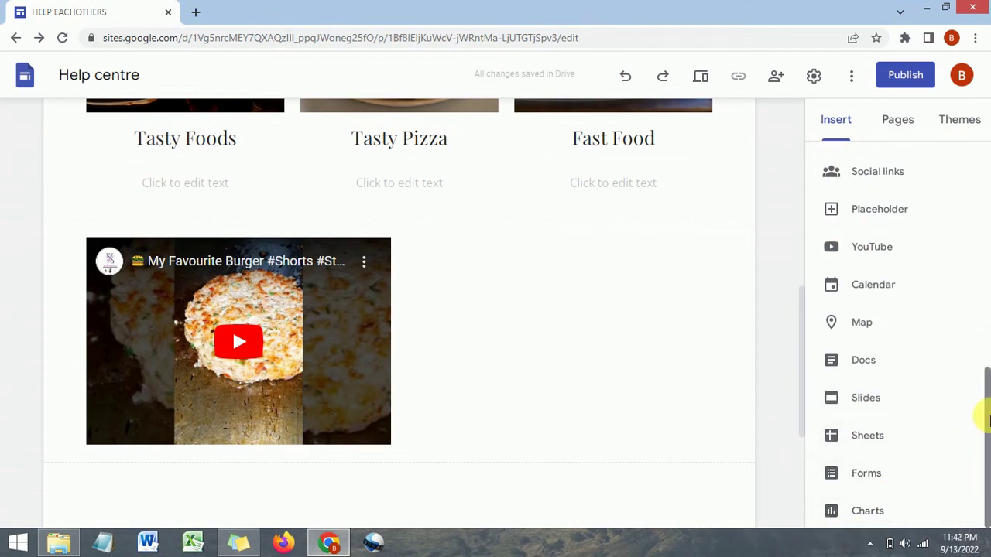
left_click_drag(990, 418, 957, 144)
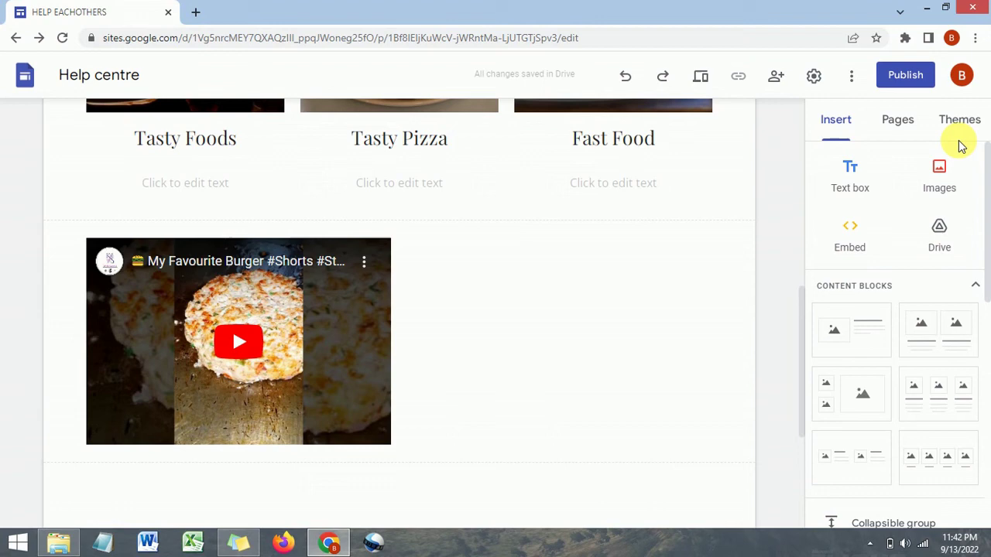
left_click(899, 124)
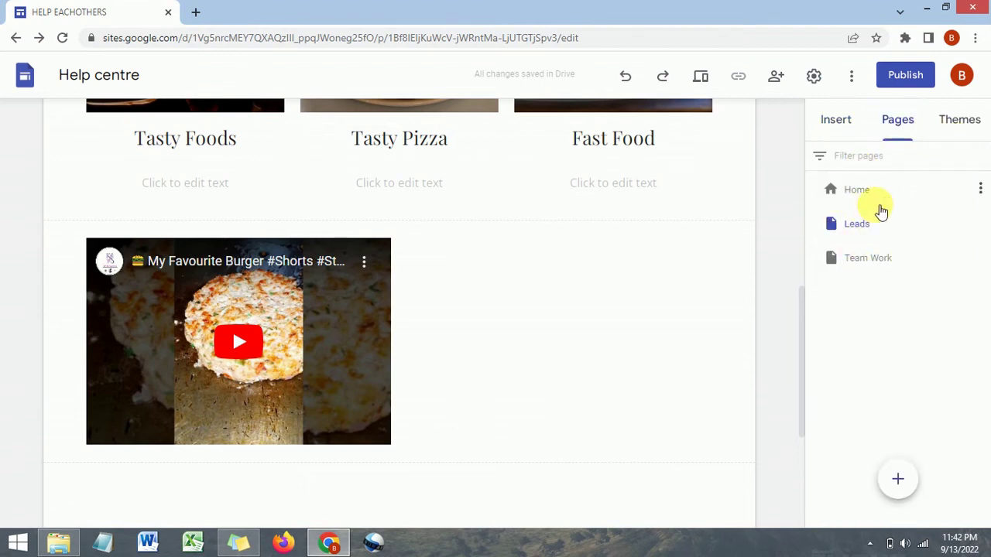
scroll(699, 155, "up", 3)
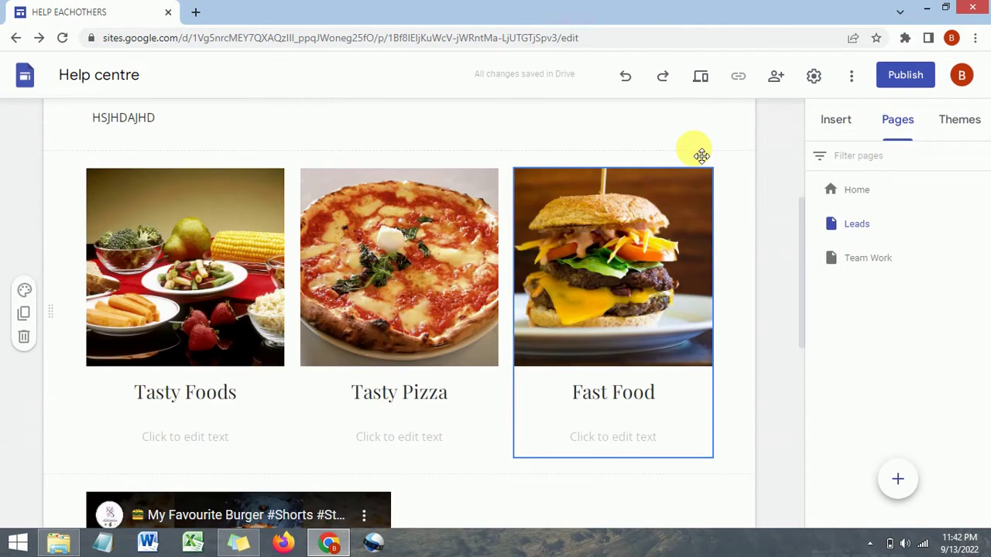
scroll(696, 151, "up", 4)
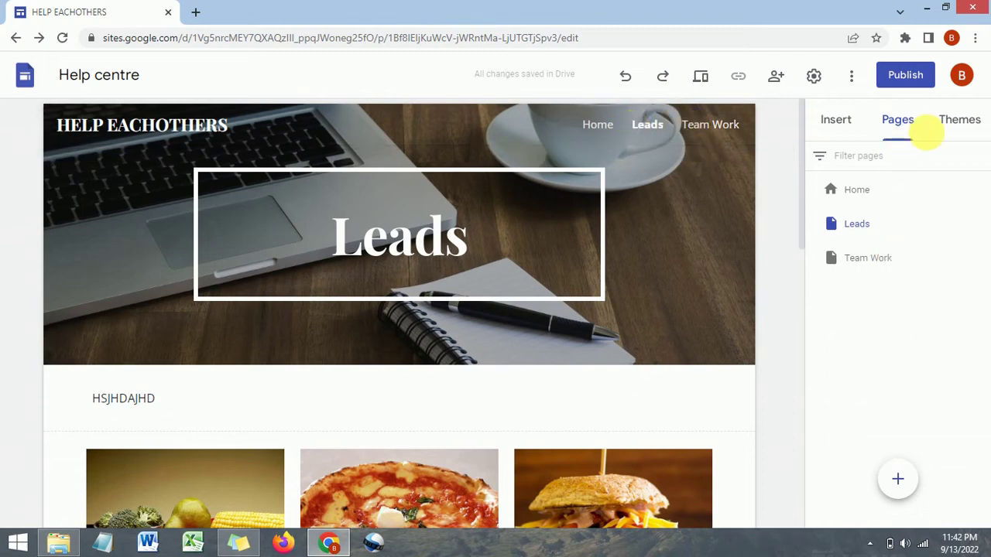
left_click(959, 122)
left_click(845, 126)
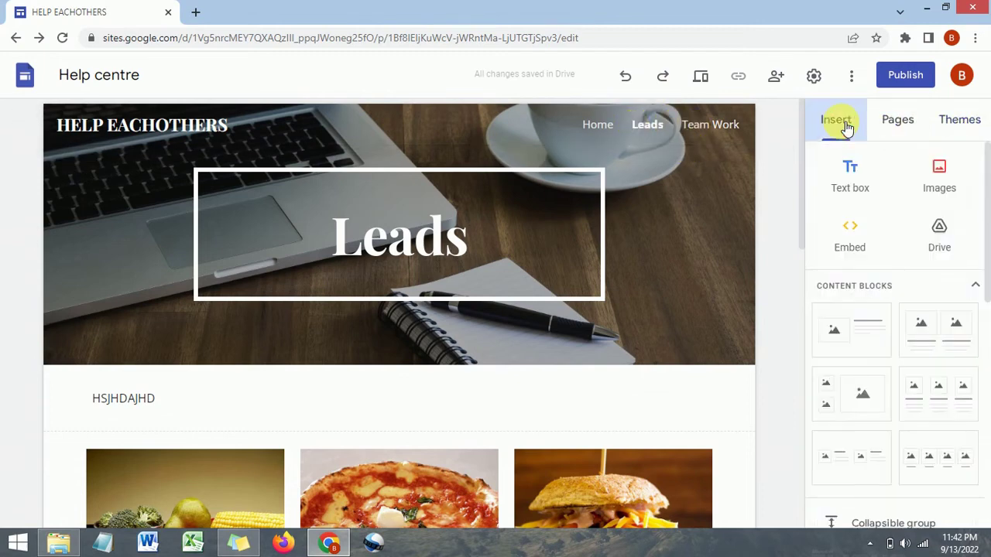
mouse_move(33, 328)
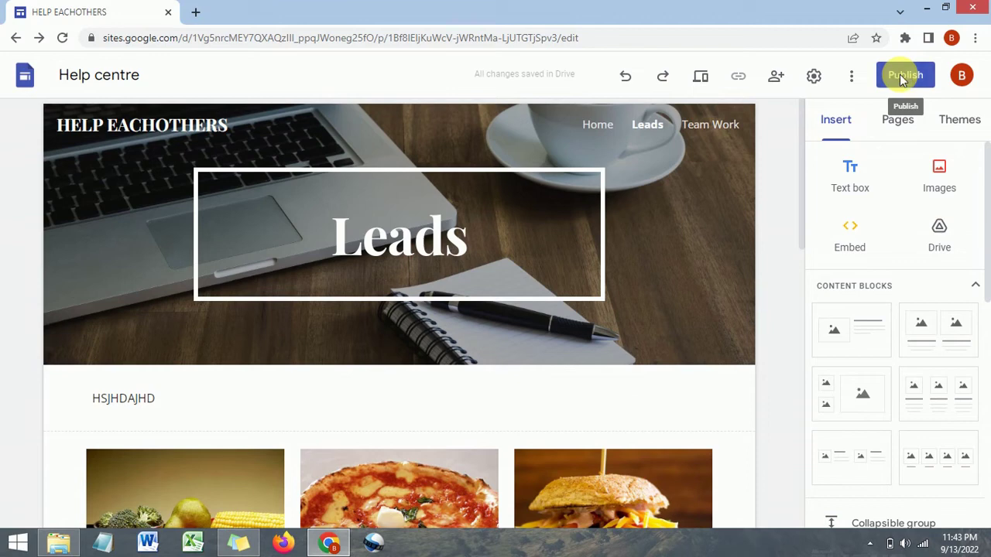
Publish the site at web address 'helpeachothers', giving sites.google.com/view/helpeachothers, viewable by anyone
left_click(904, 78)
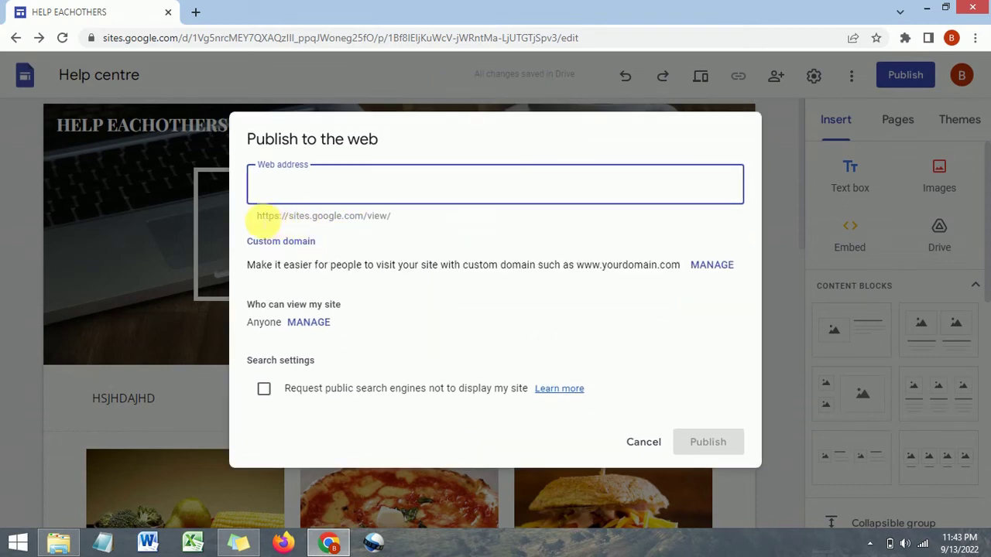
left_click_drag(258, 216, 356, 193)
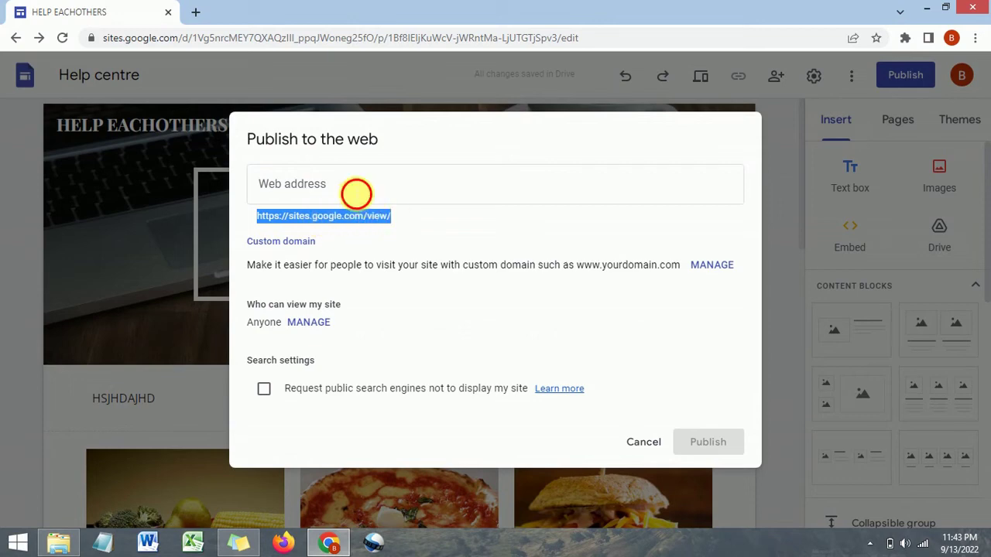
left_click(351, 193)
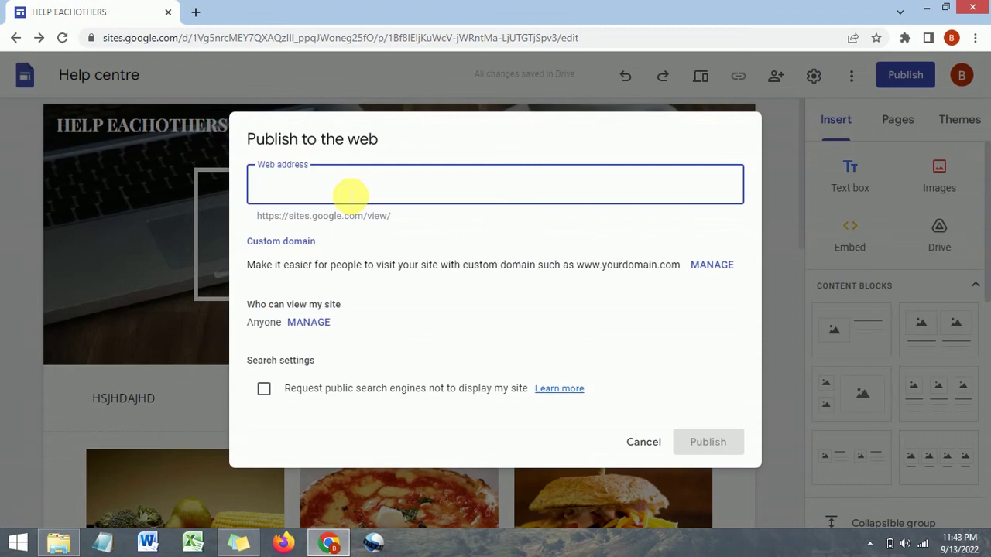
type("h")
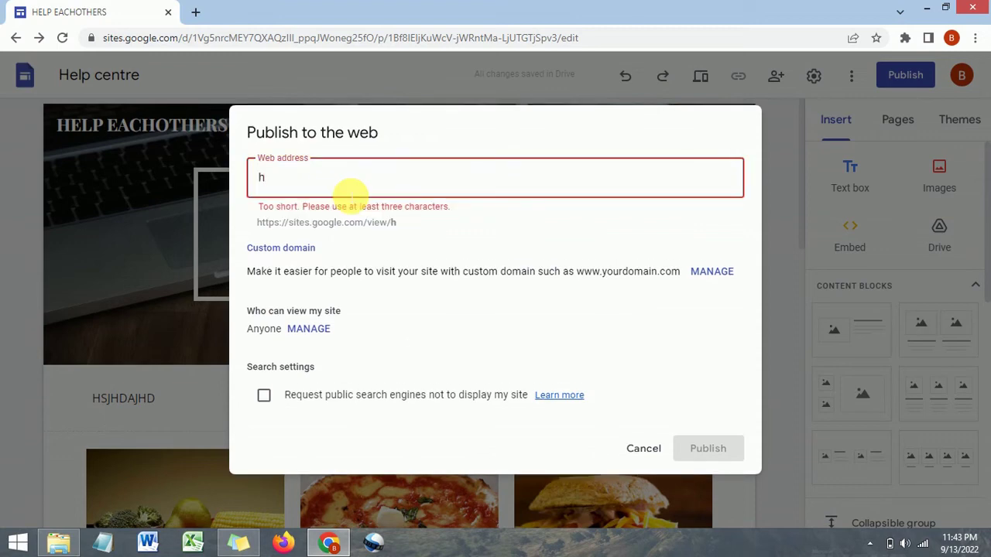
type("elpeachothers")
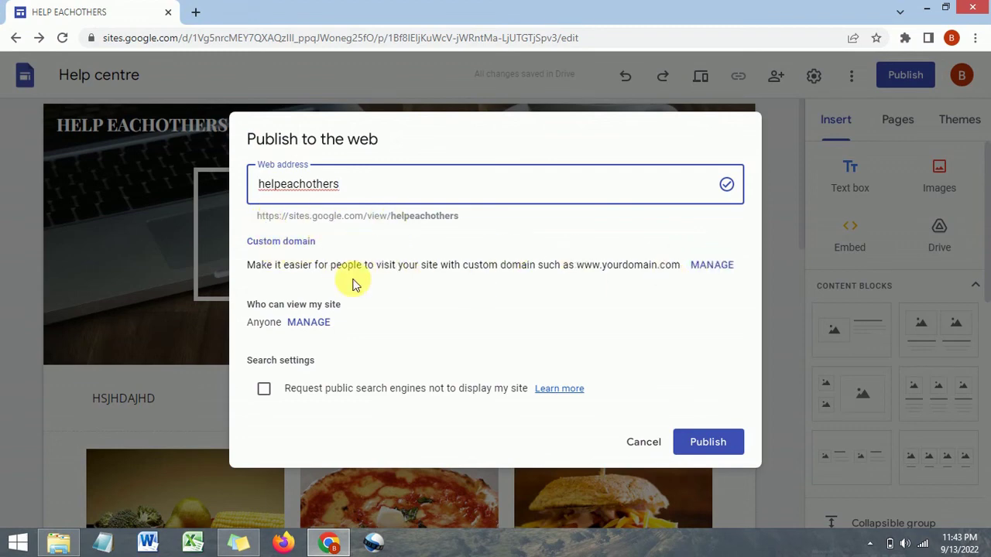
left_click_drag(473, 221, 254, 223)
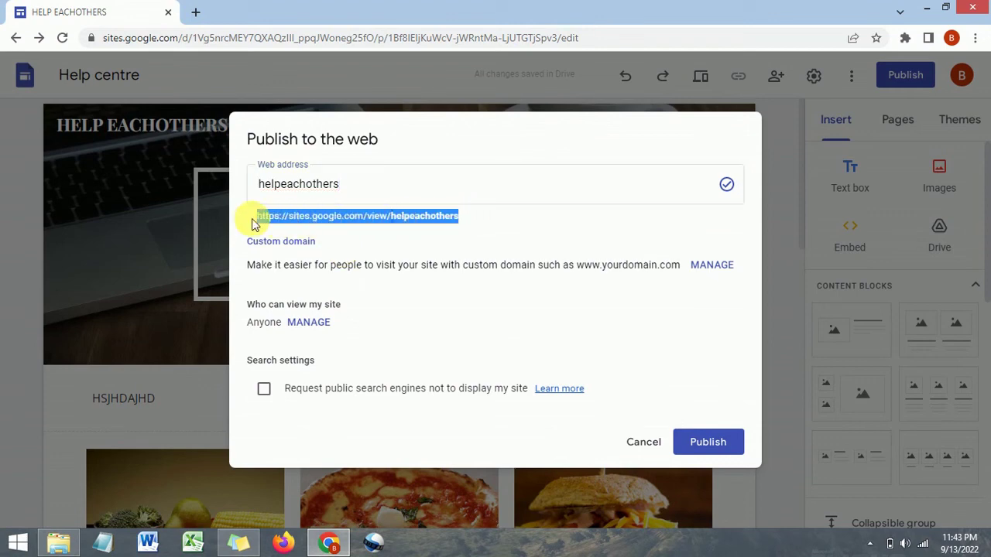
left_click(364, 235)
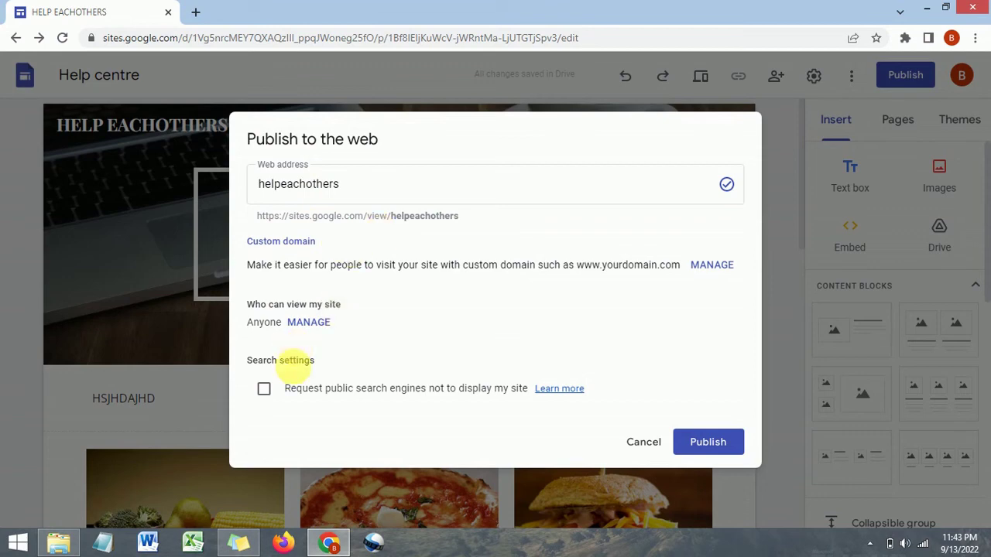
left_click(712, 449)
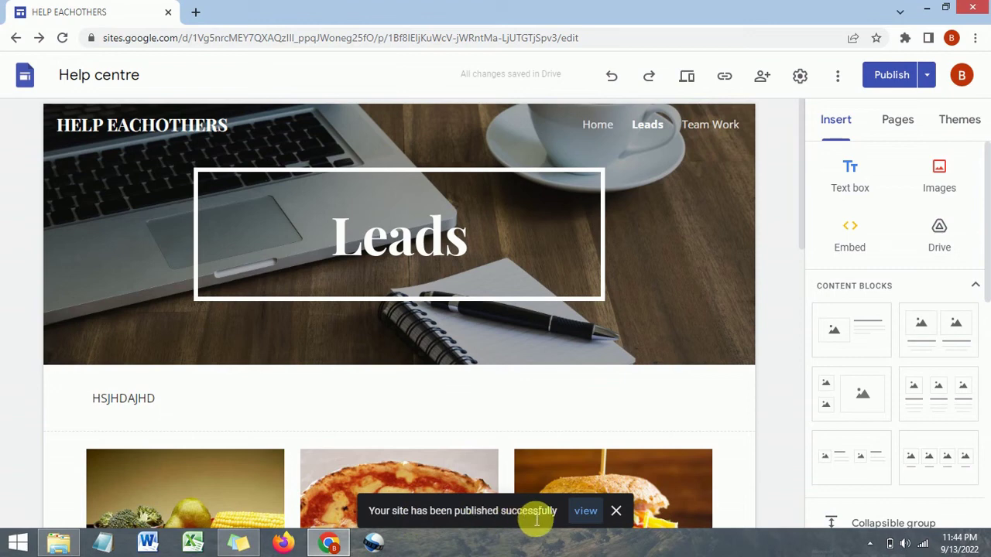
From the Publish menu, open the live site at sites.google.com/view/helpeachothers/leads in a new tab
left_click(838, 77)
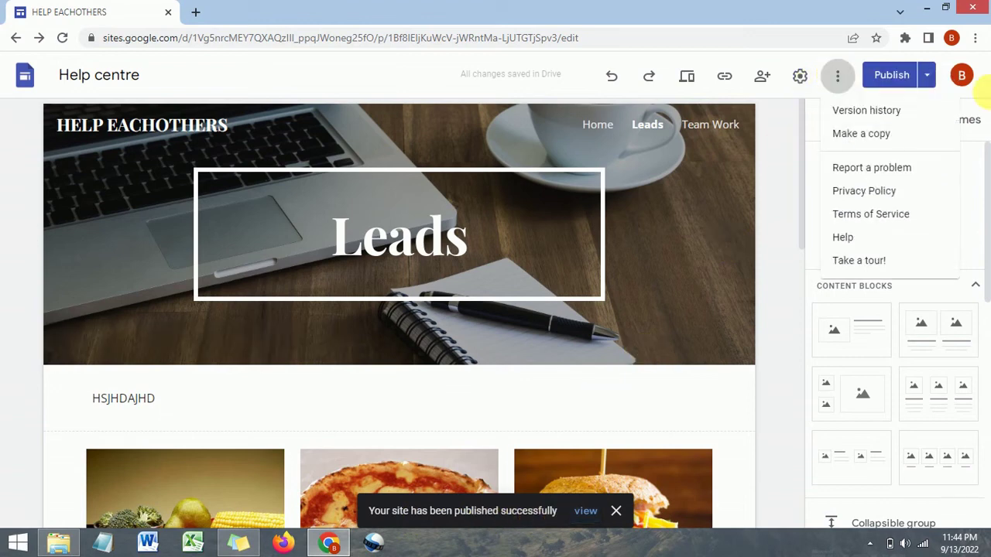
left_click(928, 80)
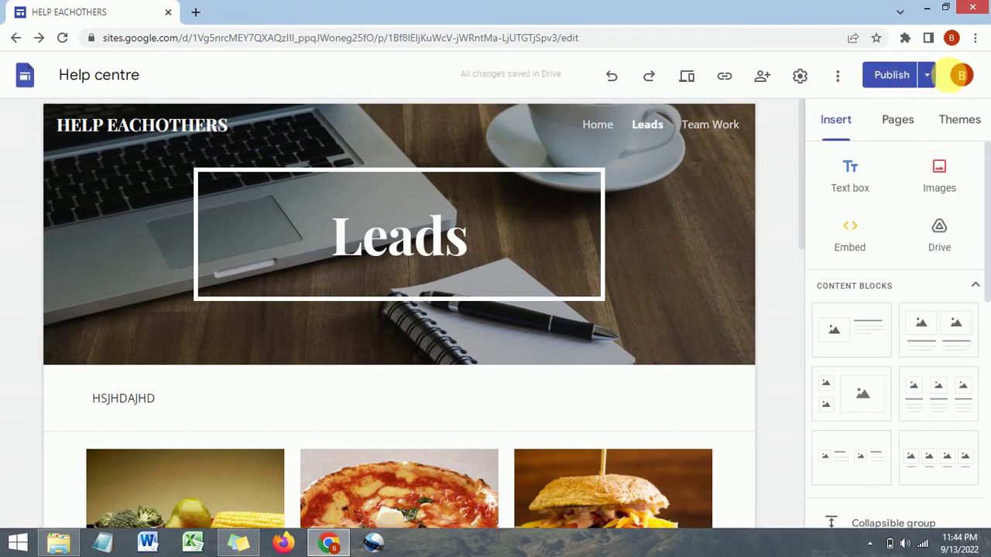
left_click(927, 78)
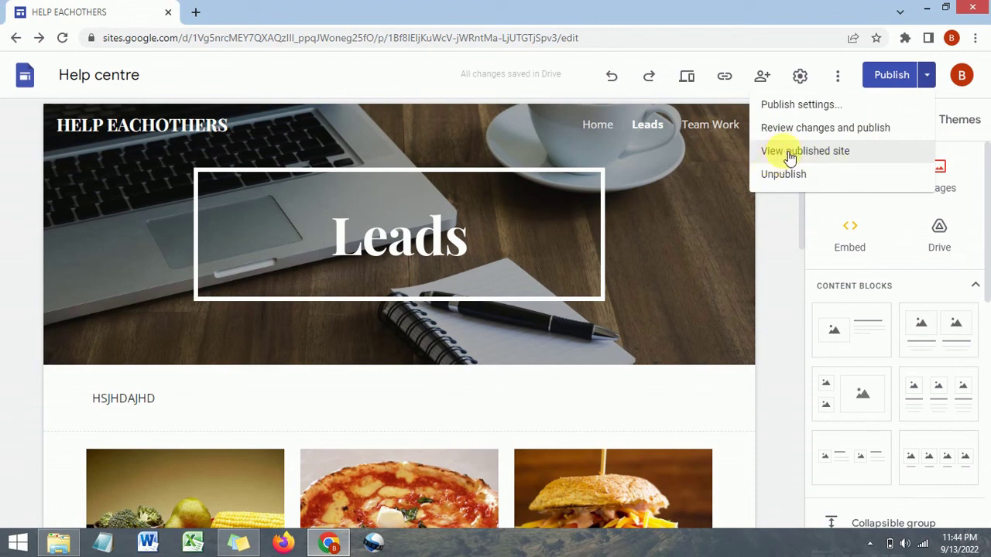
left_click(822, 156)
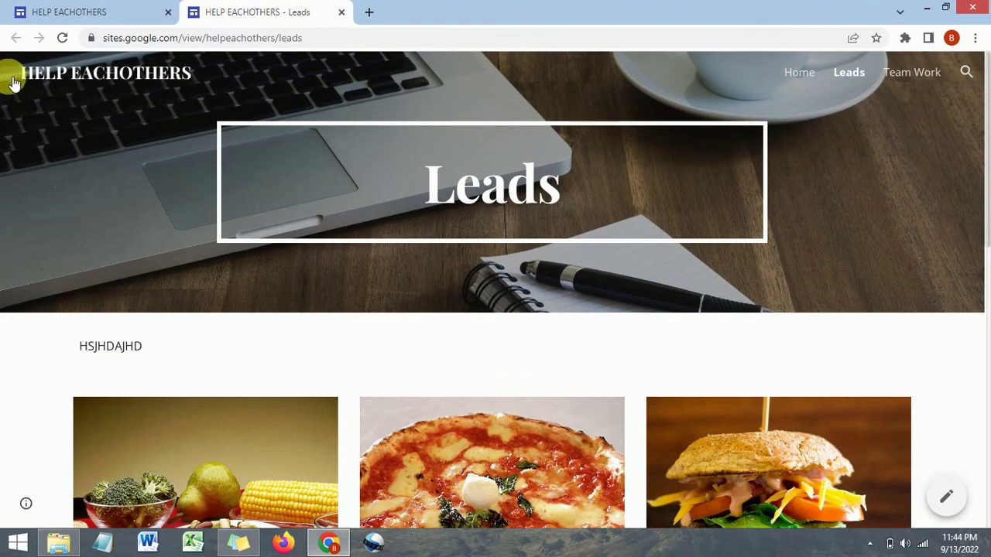
Scroll through the published Leads page's food photos and return to the top
scroll(124, 102, "down", 1)
scroll(124, 102, "down", 3)
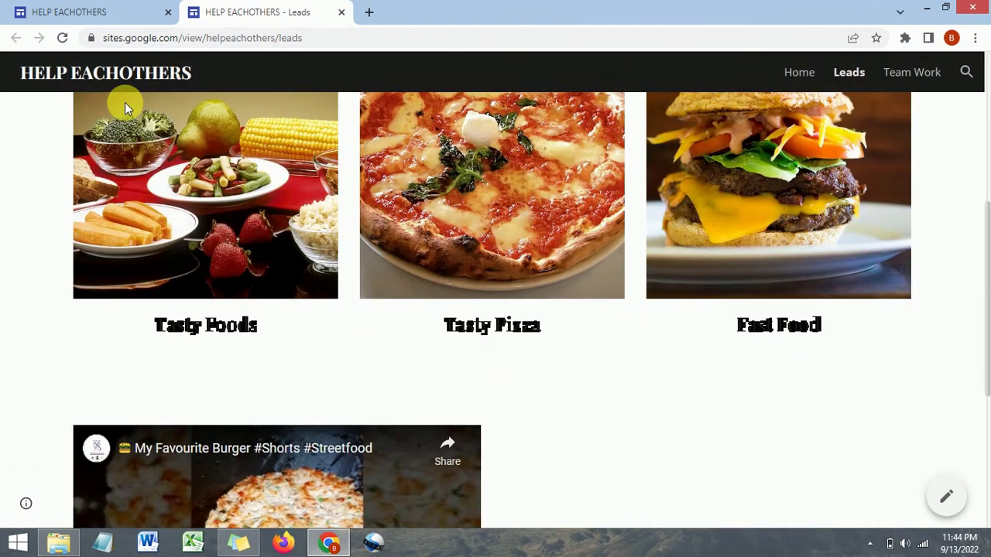
scroll(264, 291, "up", 2)
scroll(227, 369, "down", 1)
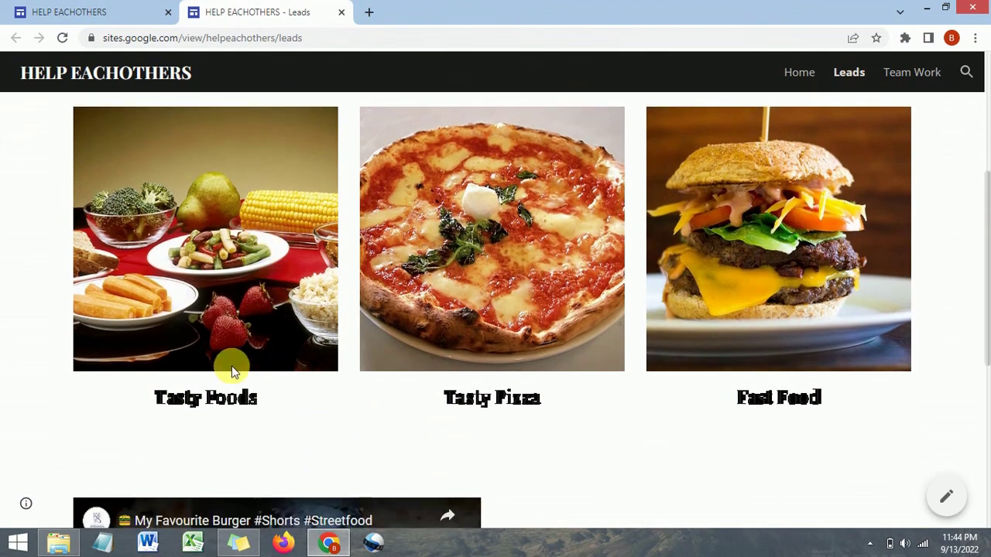
scroll(463, 393, "down", 5)
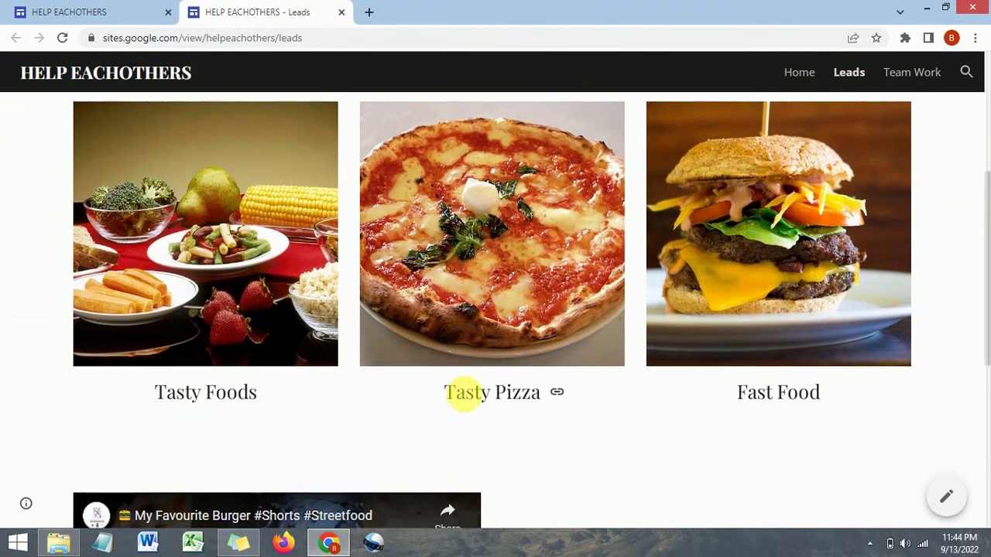
scroll(272, 280, "up", 2)
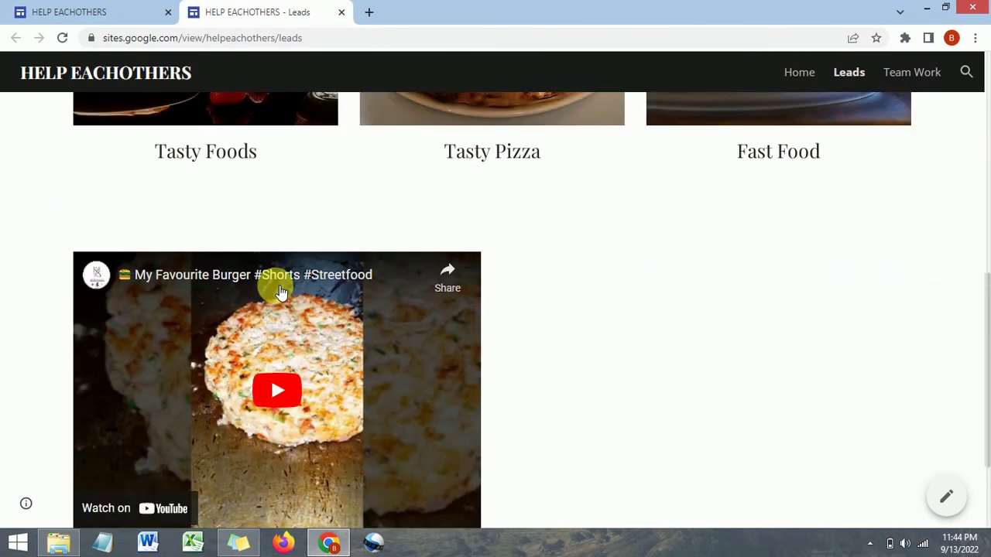
scroll(279, 310, "down", 2)
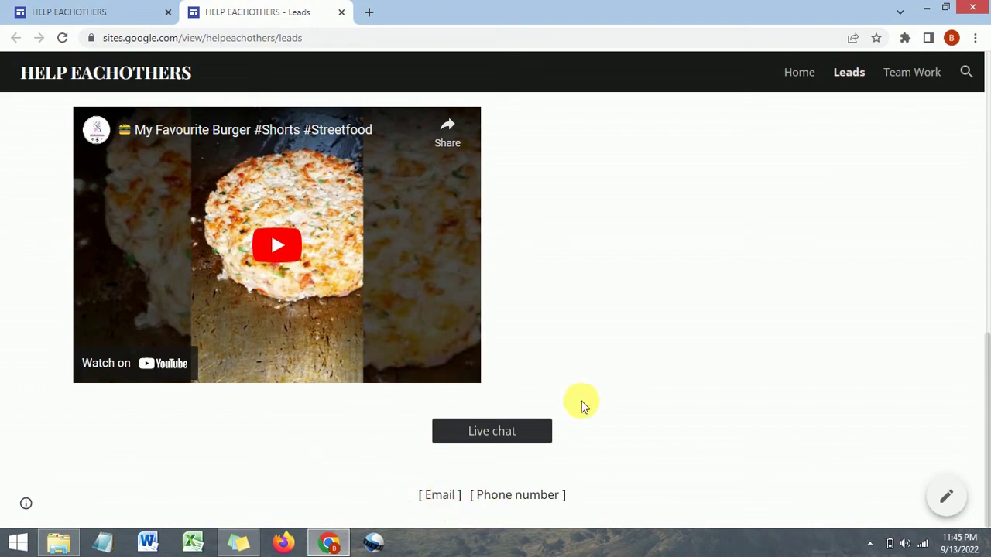
scroll(580, 406, "up", 3)
left_click_drag(980, 376, 979, 398)
left_click_drag(987, 360, 977, 55)
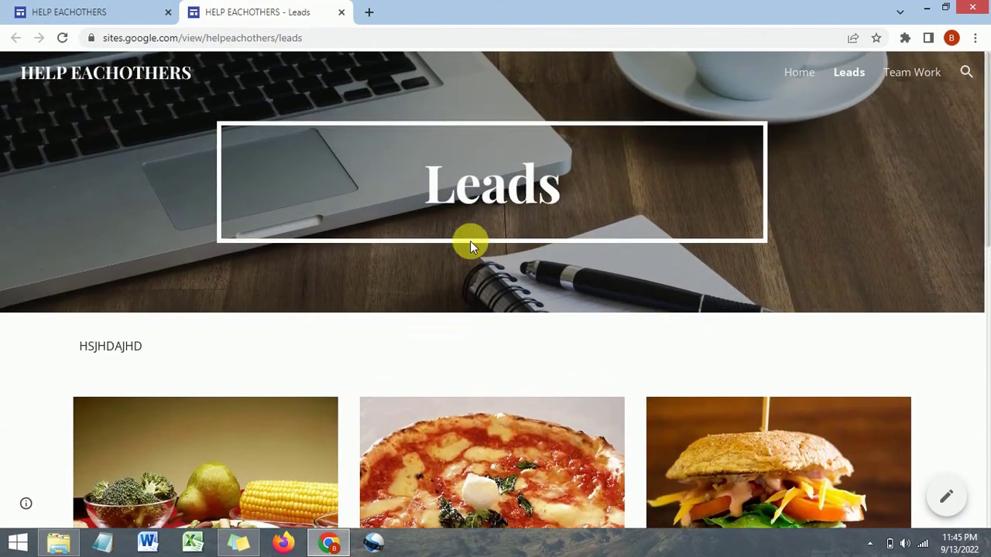
Switch back to the HELP EACHOTHERS site editor tab
left_click(141, 10)
left_click(240, 9)
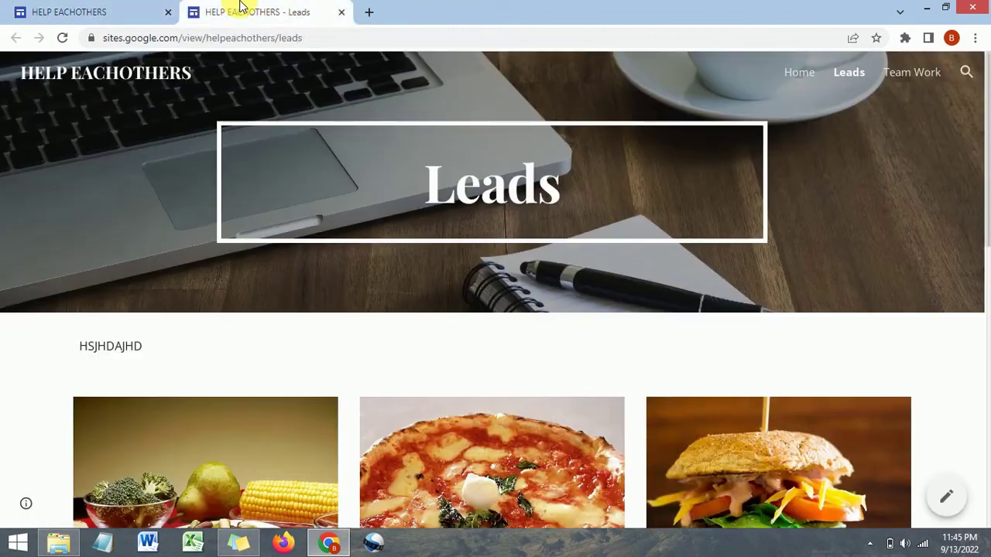
left_click(105, 7)
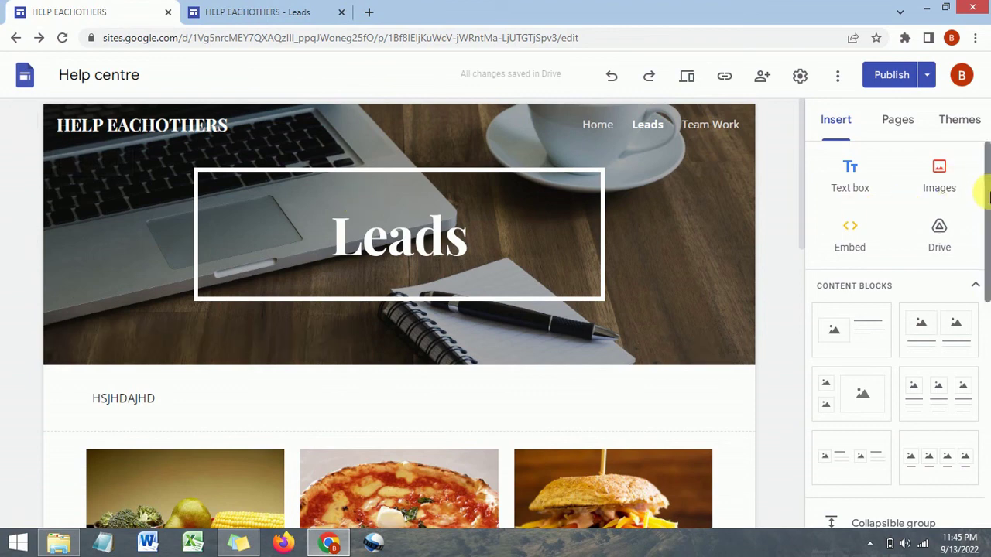
Preview the Leads page at large-screen size and scroll down
left_click(687, 77)
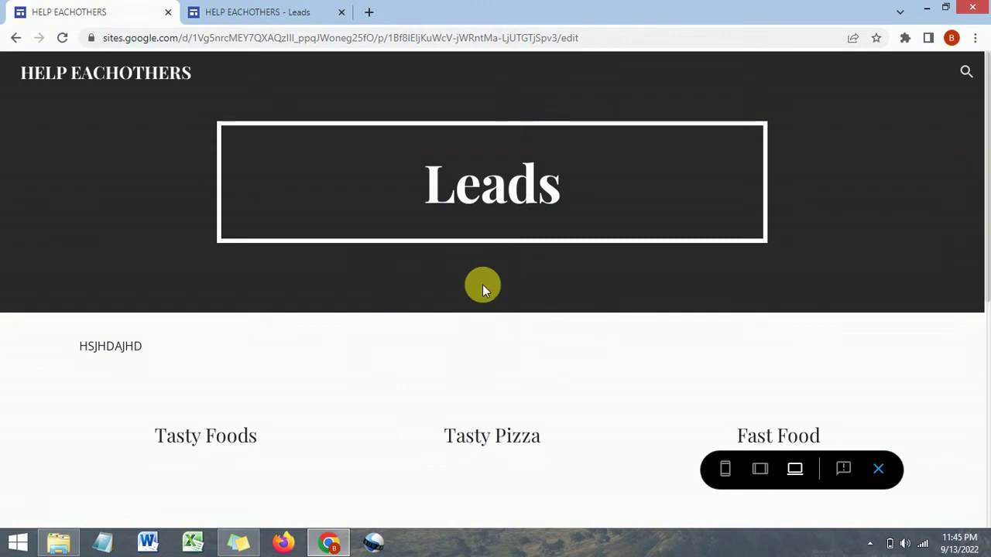
left_click(793, 468)
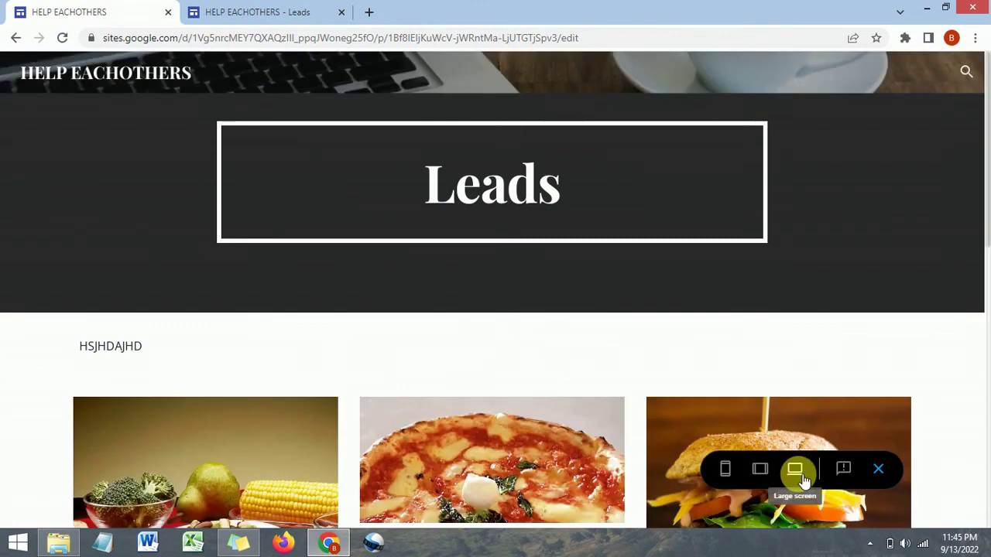
scroll(517, 321, "down", 2)
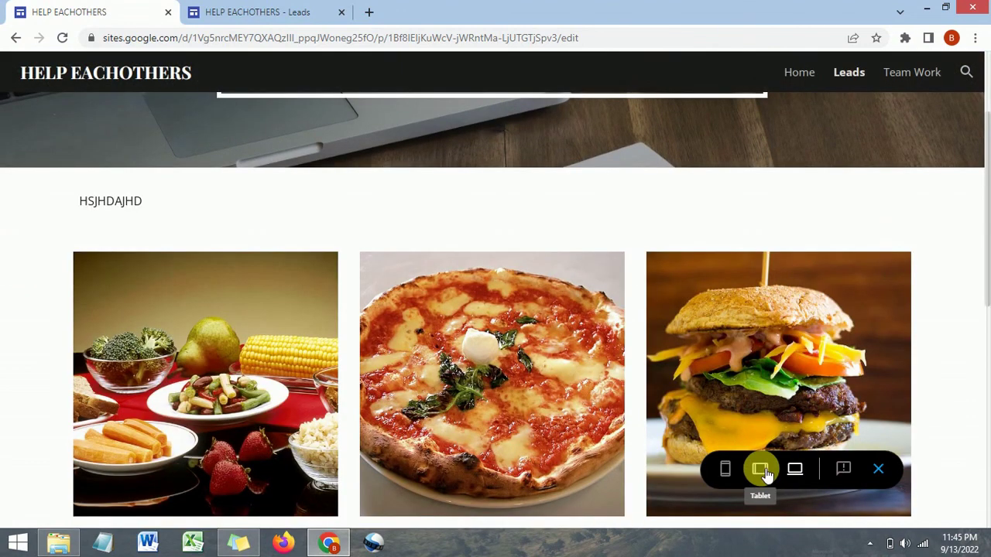
Switch the preview to tablet size and scroll through the layout
left_click(760, 469)
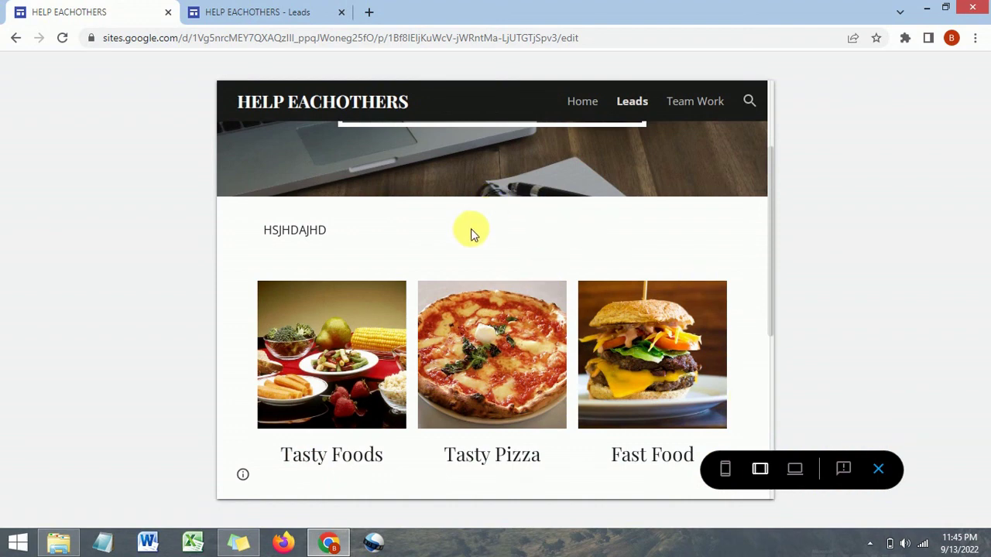
scroll(469, 229, "down", 1)
scroll(469, 231, "down", 4)
scroll(471, 232, "up", 1)
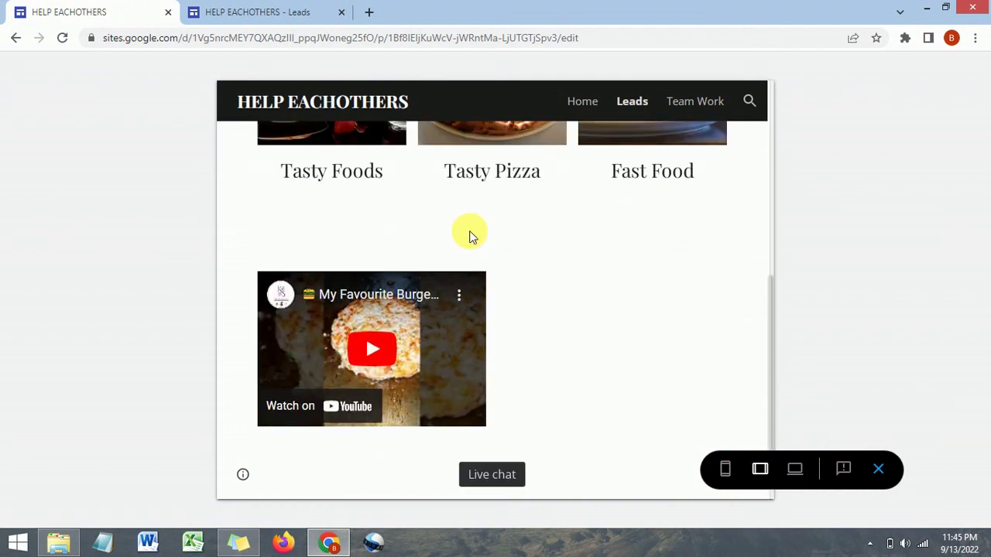
scroll(471, 232, "up", 10)
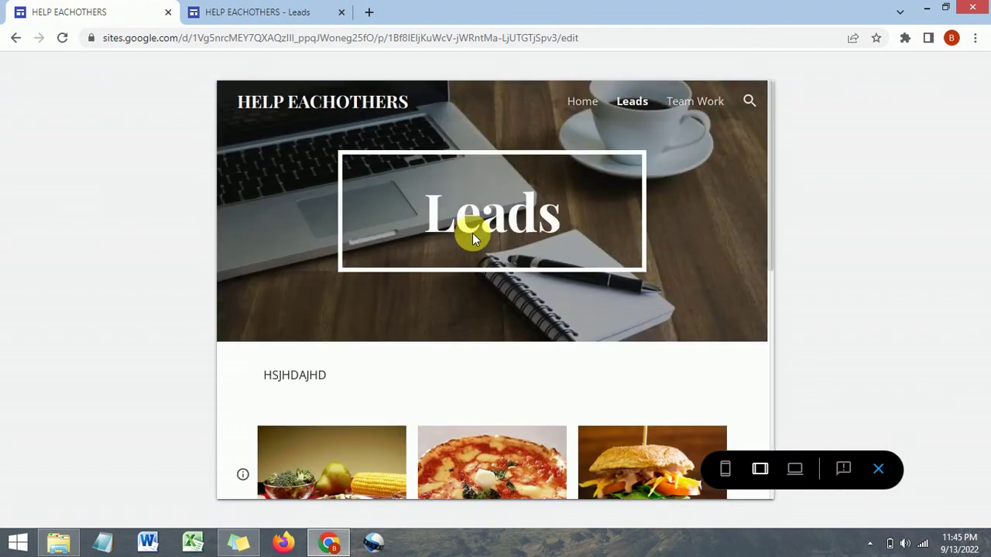
Switch the preview to phone size and scroll through the single-column photo layout
left_click(734, 473)
scroll(534, 225, "down", 5)
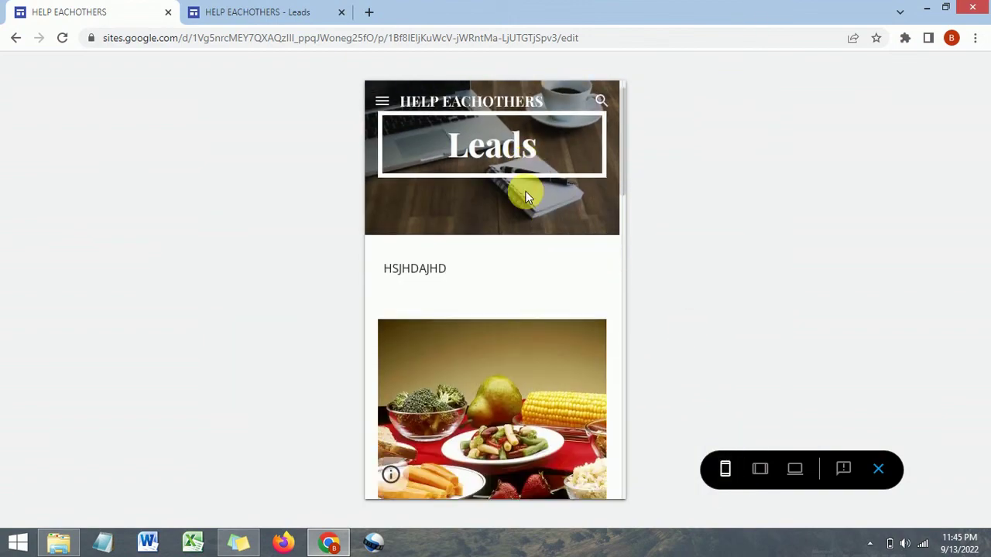
scroll(525, 198, "down", 6)
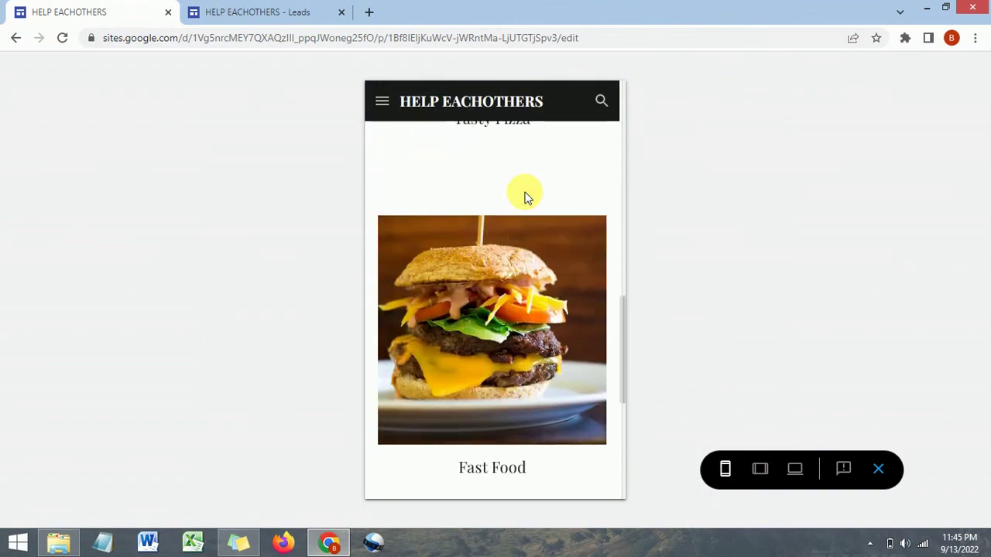
scroll(526, 198, "up", 8)
scroll(524, 198, "up", 3)
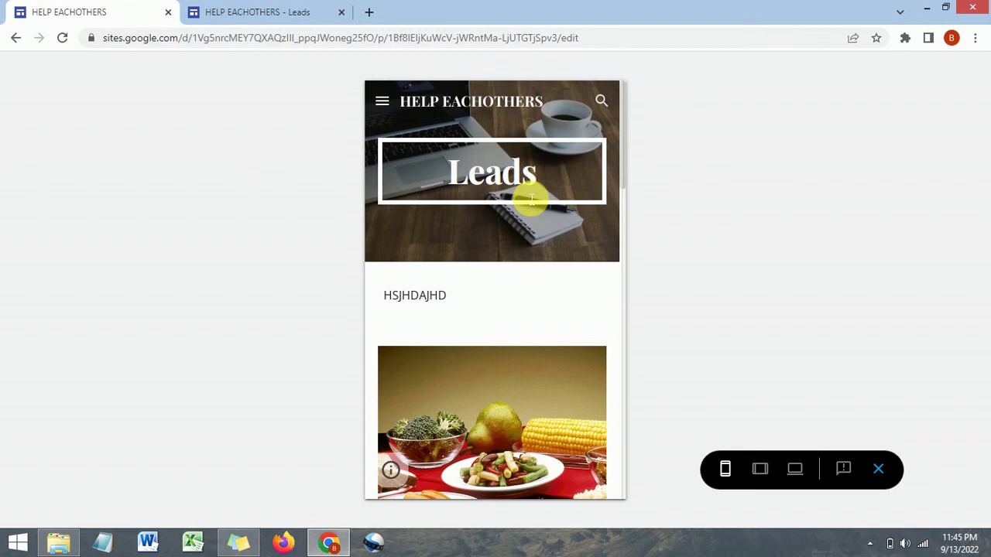